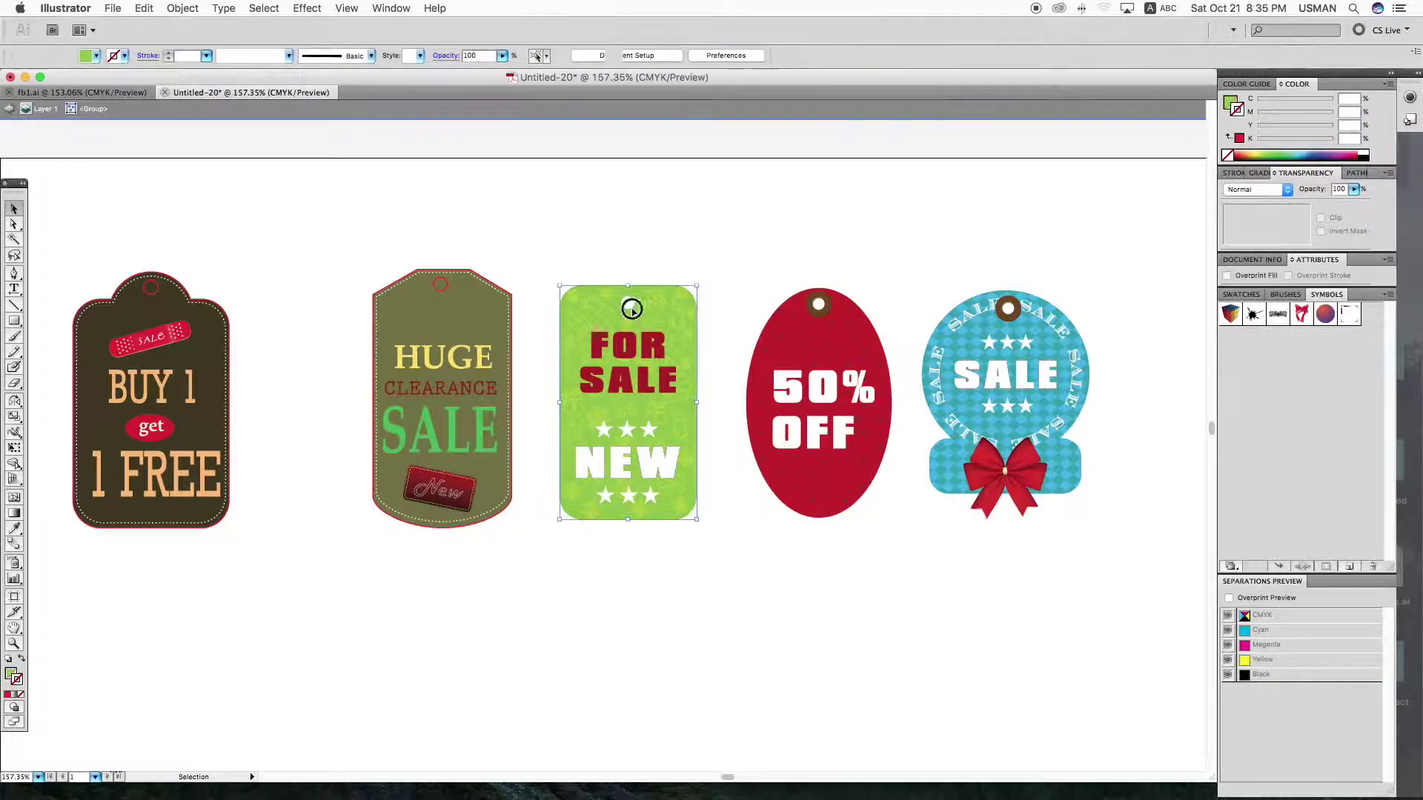
Remove the brown eyelet ring from the red 50% OFF tag and ungroup its artwork, keeping the punched hole.
drag(629, 305, 819, 310)
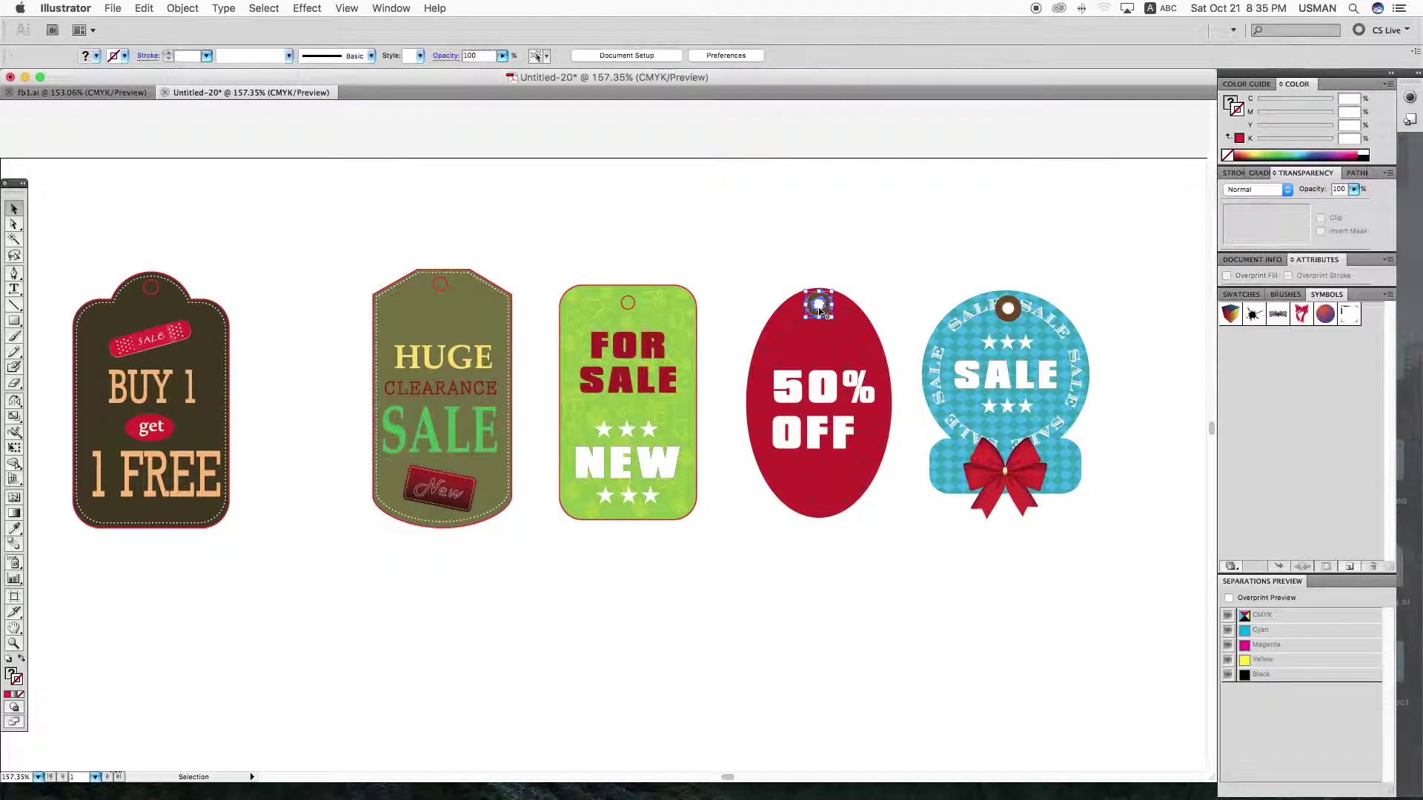
drag(830, 262, 826, 276)
key(super+z)
right_click(825, 276)
click(874, 356)
click(887, 300)
click(904, 356)
key(super+z)
right_click(830, 314)
click(852, 327)
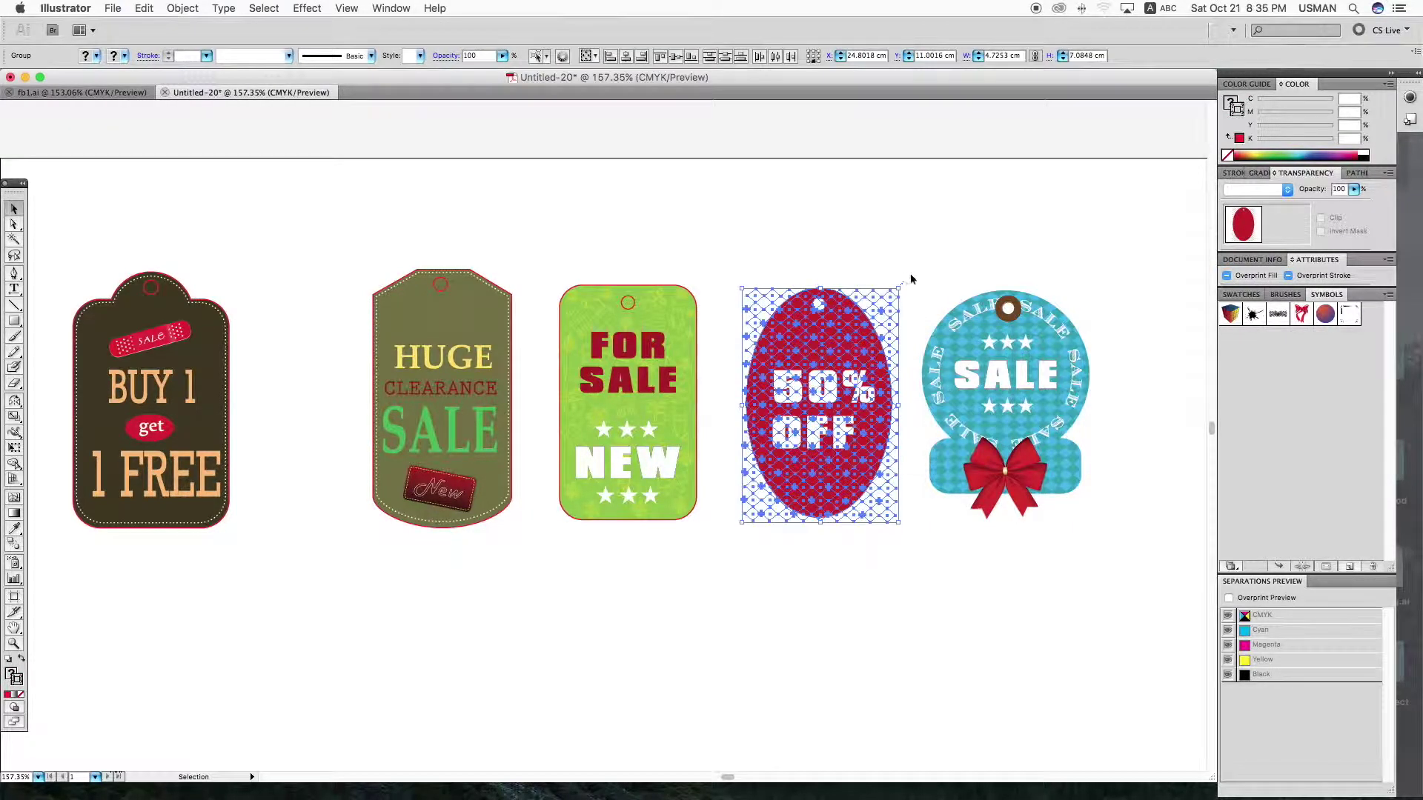
key(cmd+z)
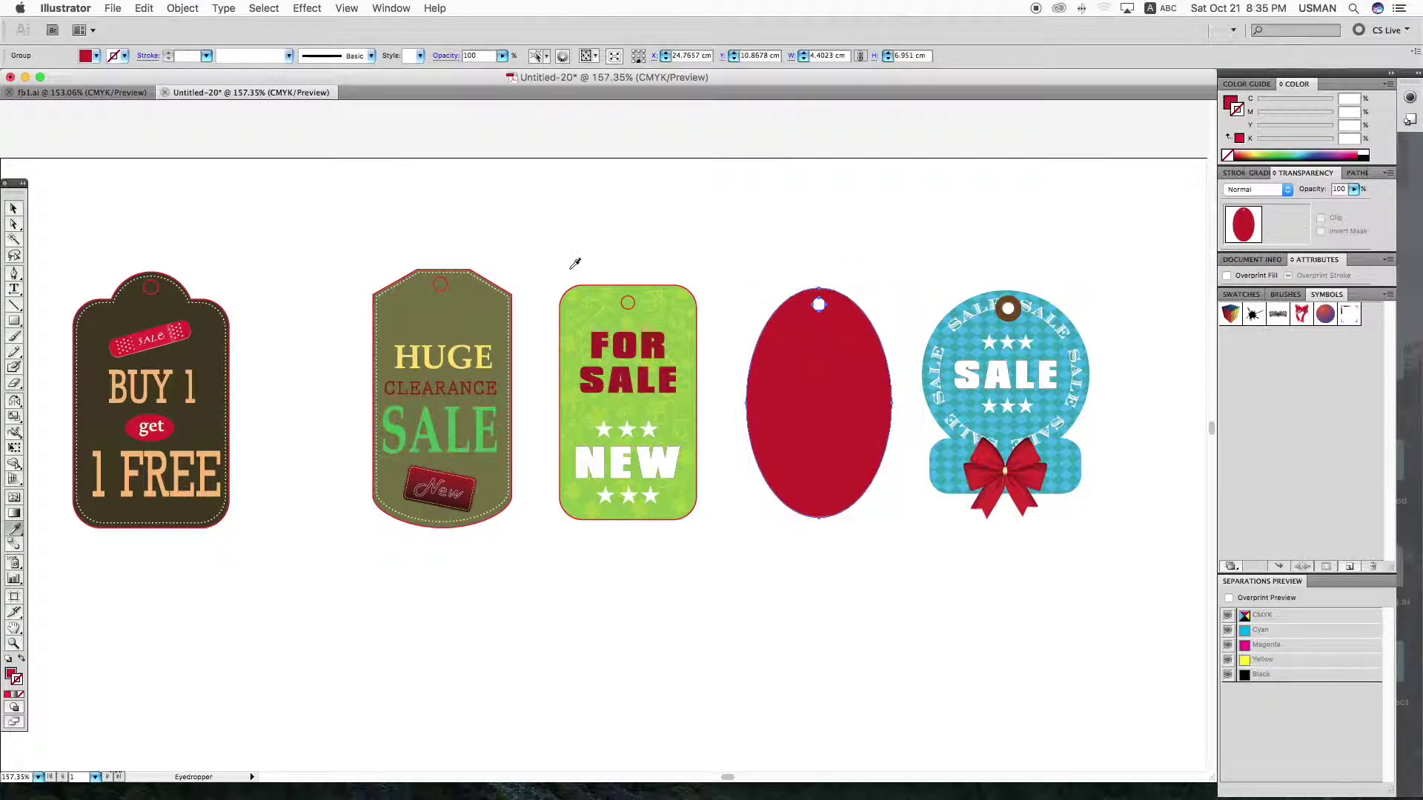
key(shift+super+g)
click(816, 245)
Delete the brown eyelet ring from the blue SALE tag.
click(1014, 316)
key(Delete)
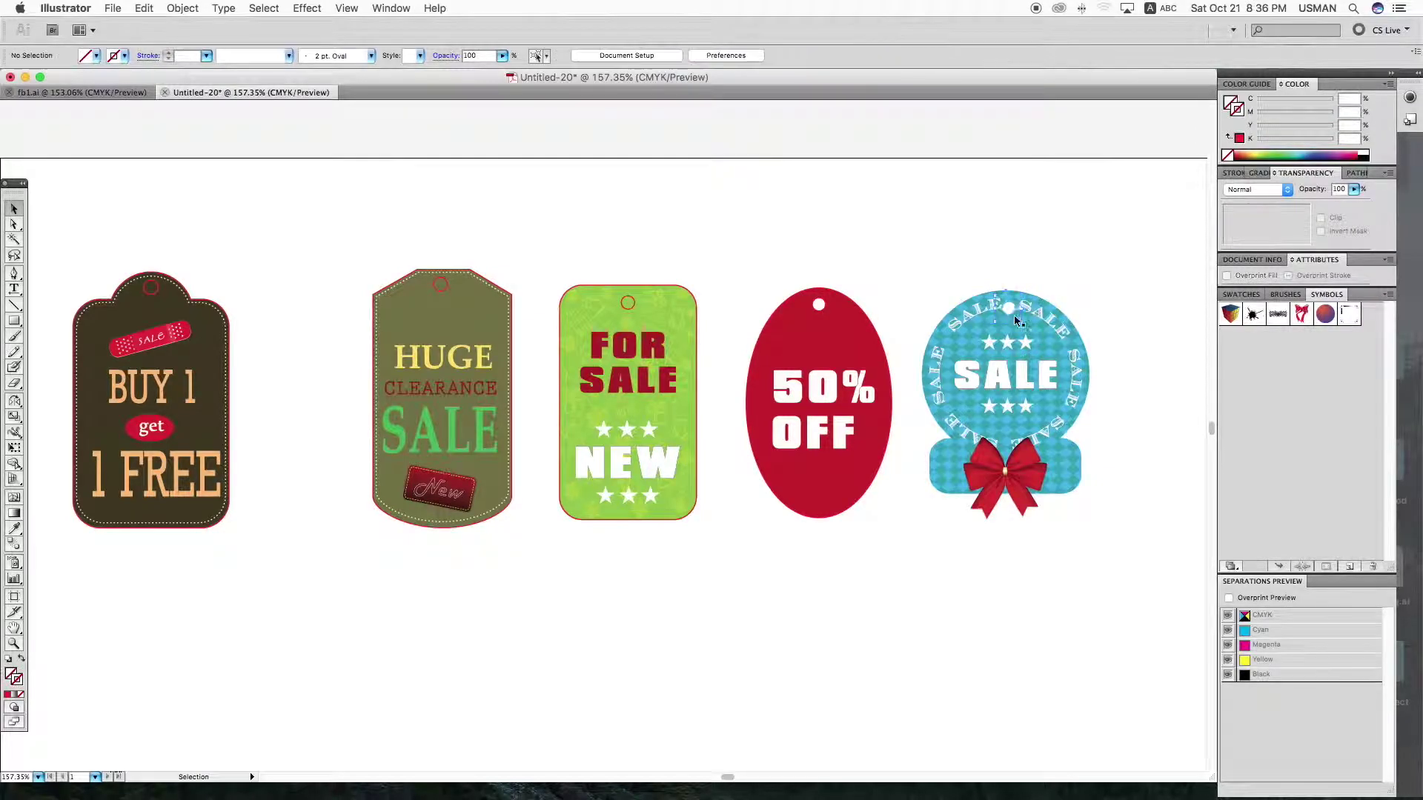
double_click(1013, 314)
double_click(1015, 309)
key(Escape)
drag(1033, 330, 1053, 375)
key(super+z)
key(Delete)
key(super+z)
key(super+z)
key(super+z)
key(super+z)
Ungroup the blue SALE tag and test-move its background artwork, undoing the move.
drag(1178, 589, 771, 186)
drag(528, 214, 800, 715)
key(super+g)
click(793, 703)
right_click(707, 410)
click(763, 495)
click(823, 541)
drag(780, 565, 834, 566)
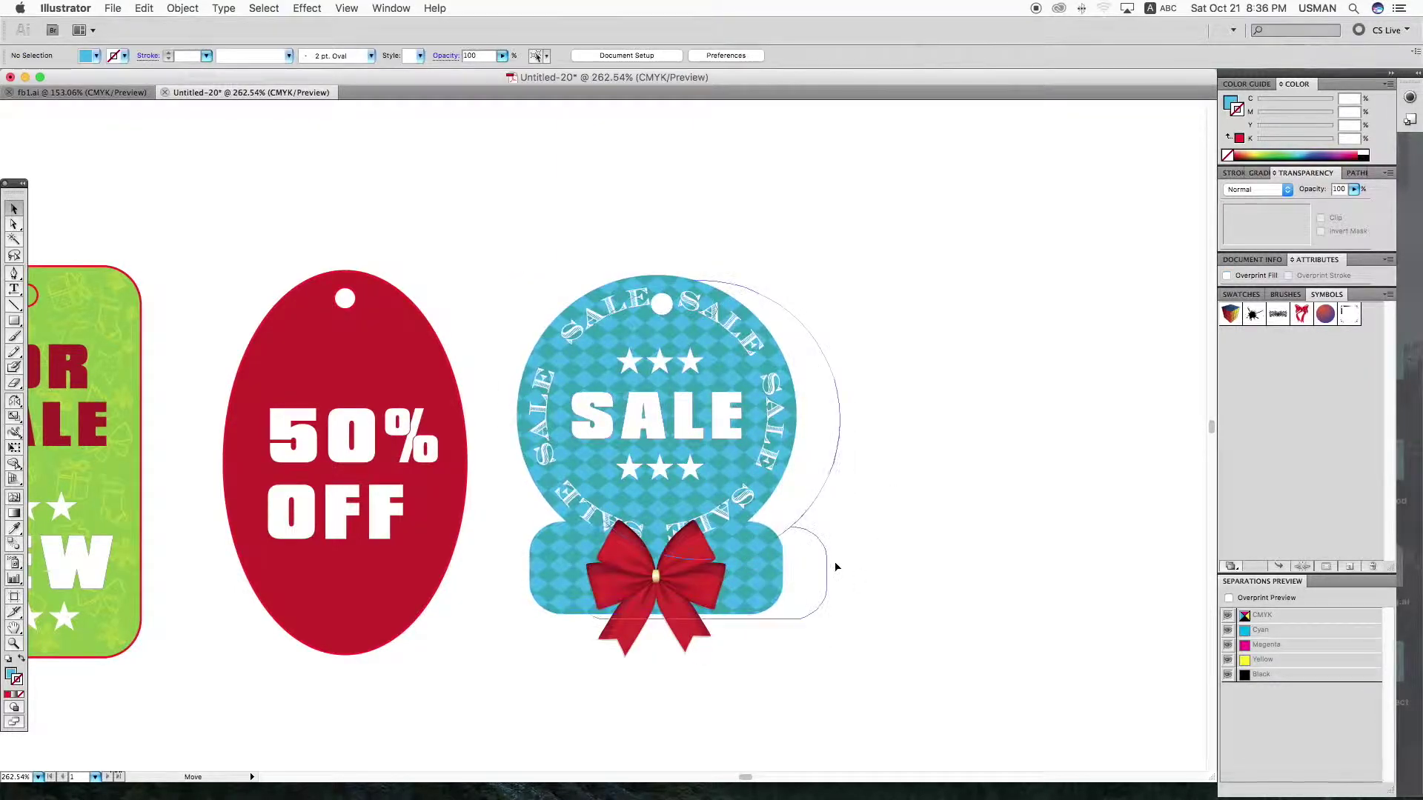
key(super+z)
Release the mask on the blue tag's background and take its checked pattern off the circle and base.
right_click(847, 438)
click(904, 523)
click(890, 420)
drag(744, 548, 890, 568)
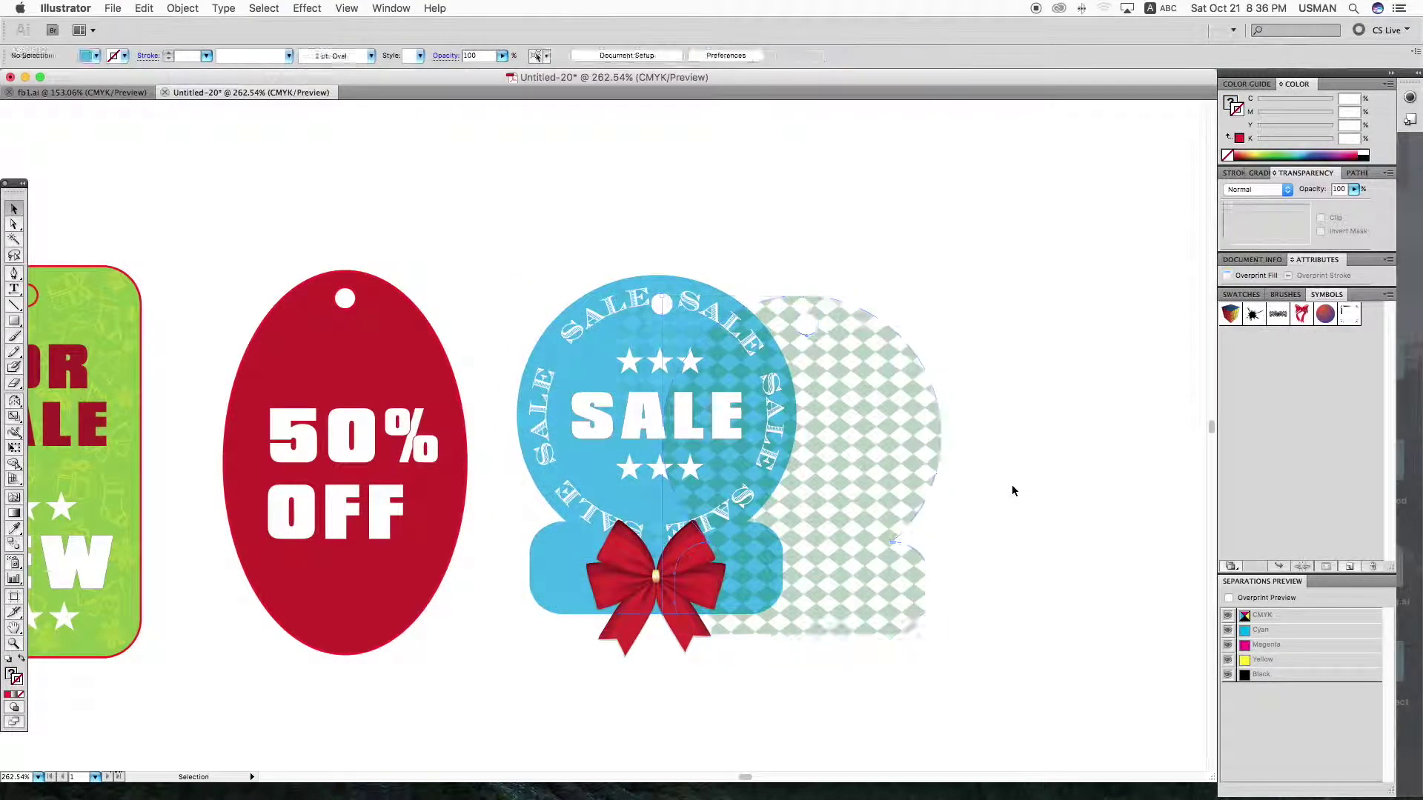
key(super+z)
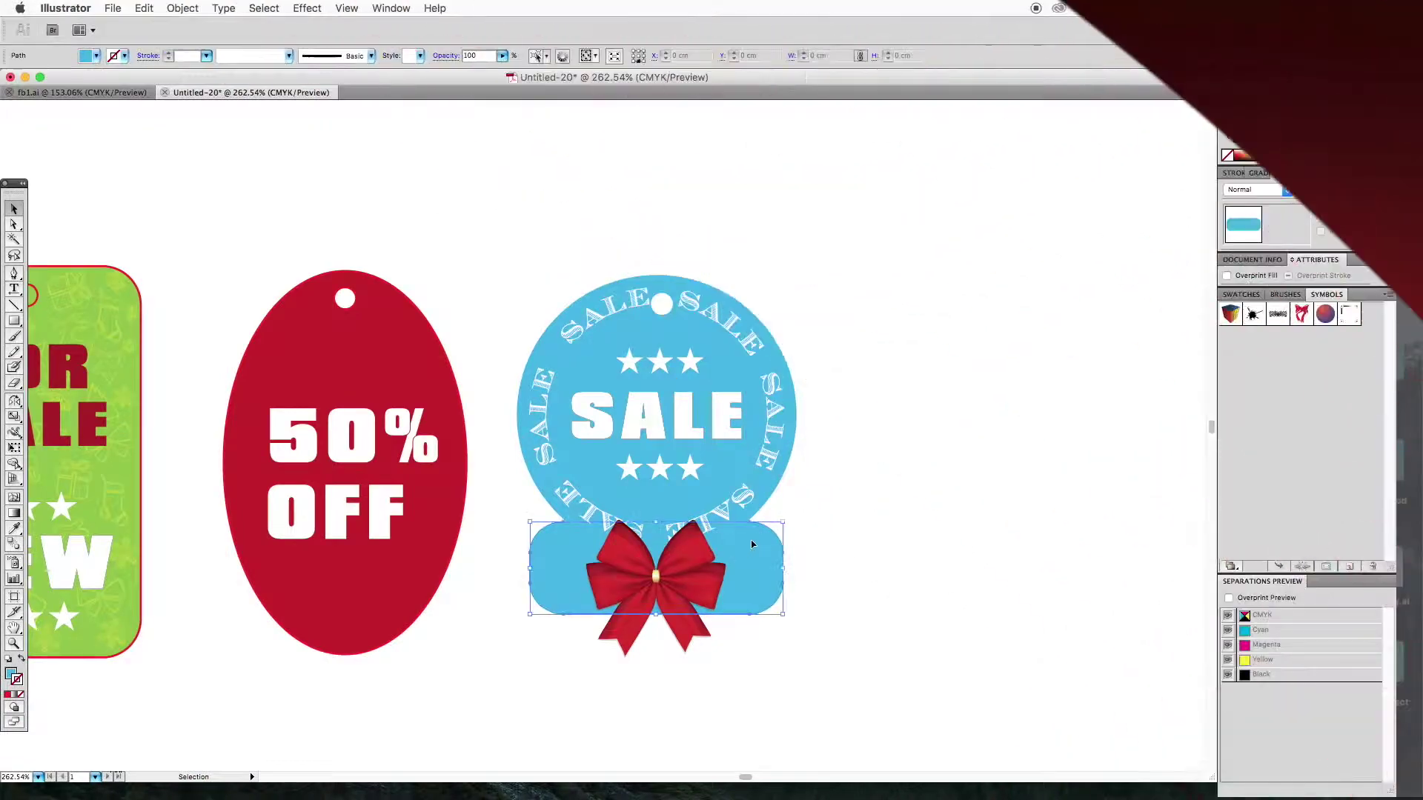
Adjust the red bow's CMYK colors to make it solid black, with Cyan and Magenta at 100%.
click(1354, 172)
click(999, 409)
click(678, 599)
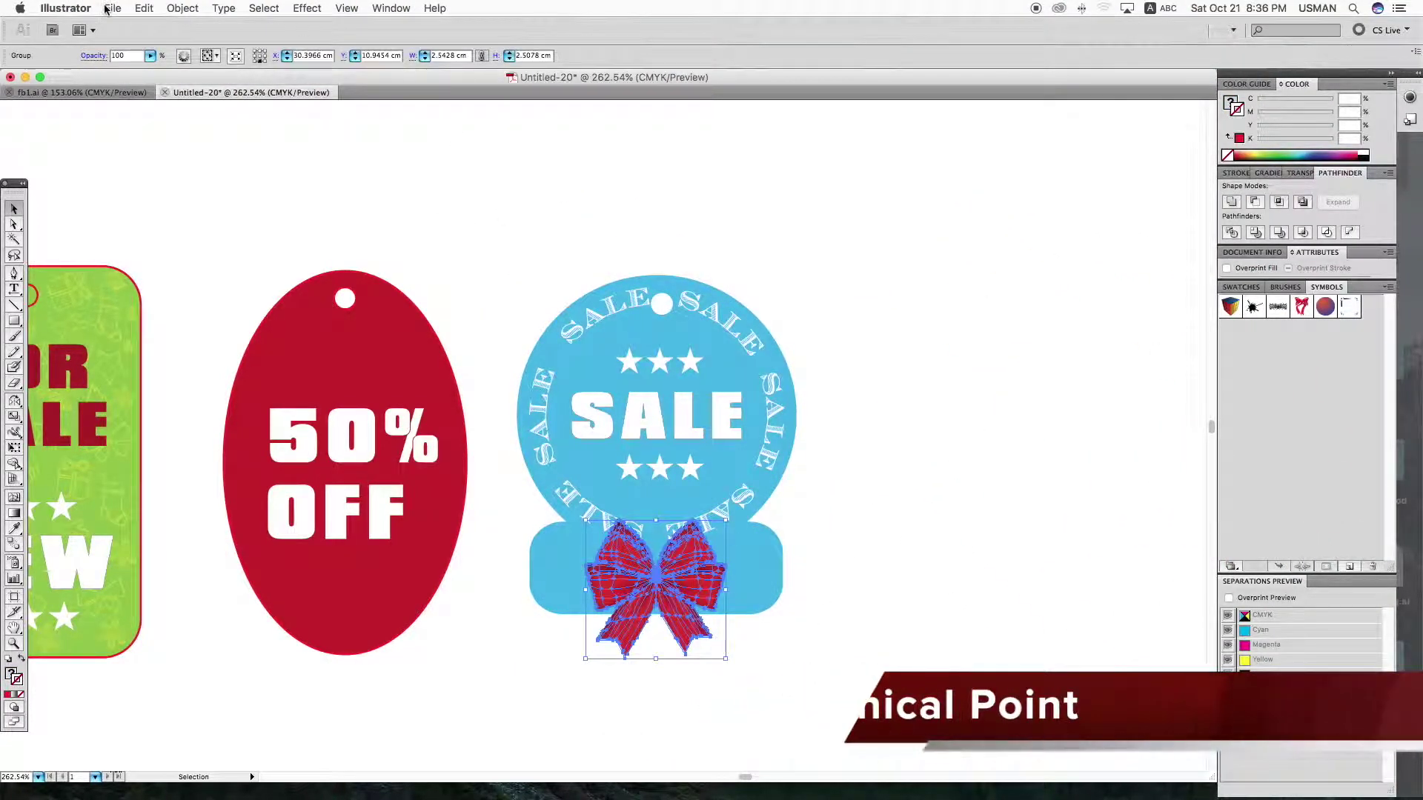
click(144, 8)
click(385, 286)
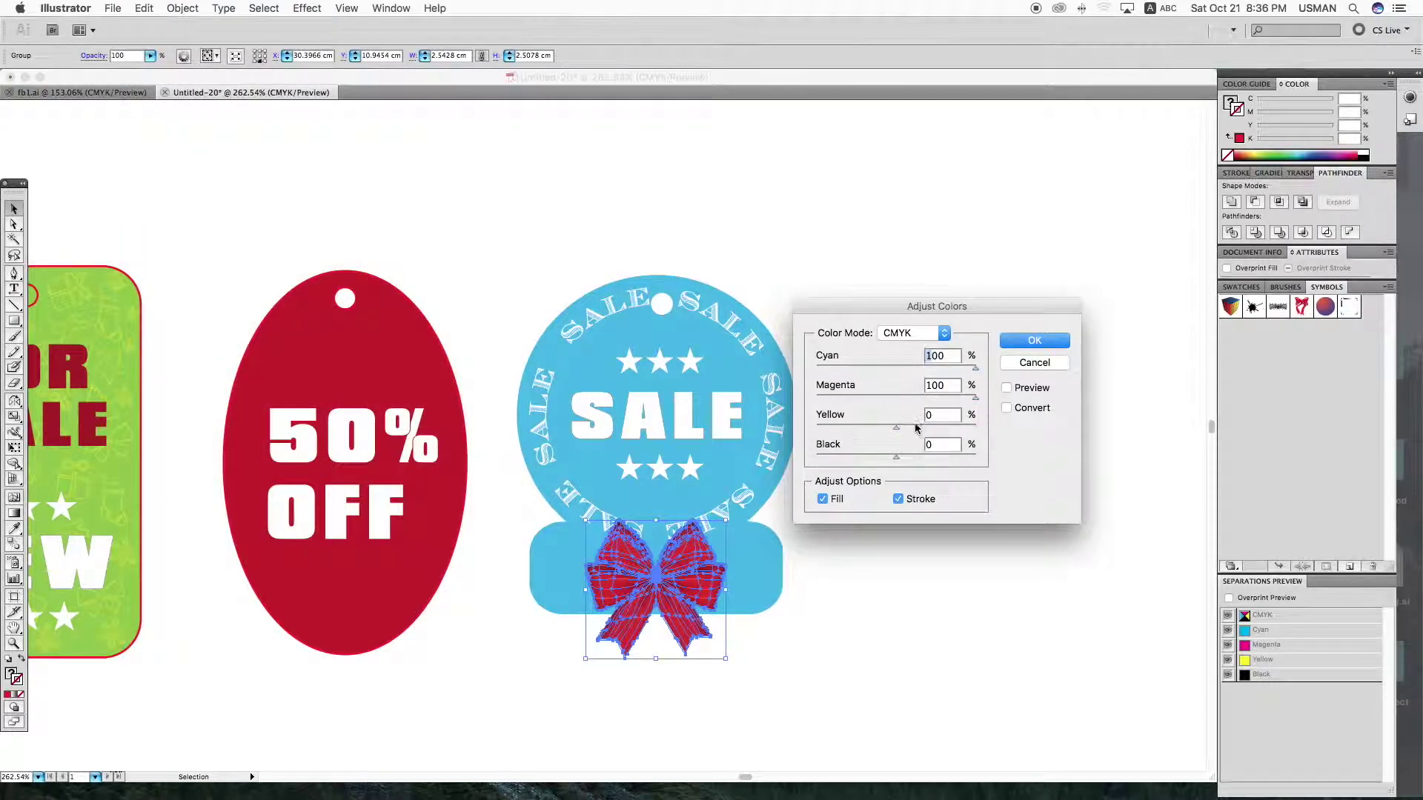
click(1007, 407)
click(1007, 388)
click(1034, 340)
Rasterize the black bow and convert it to editable paths with an expanded Live Trace.
click(182, 9)
click(222, 195)
click(882, 174)
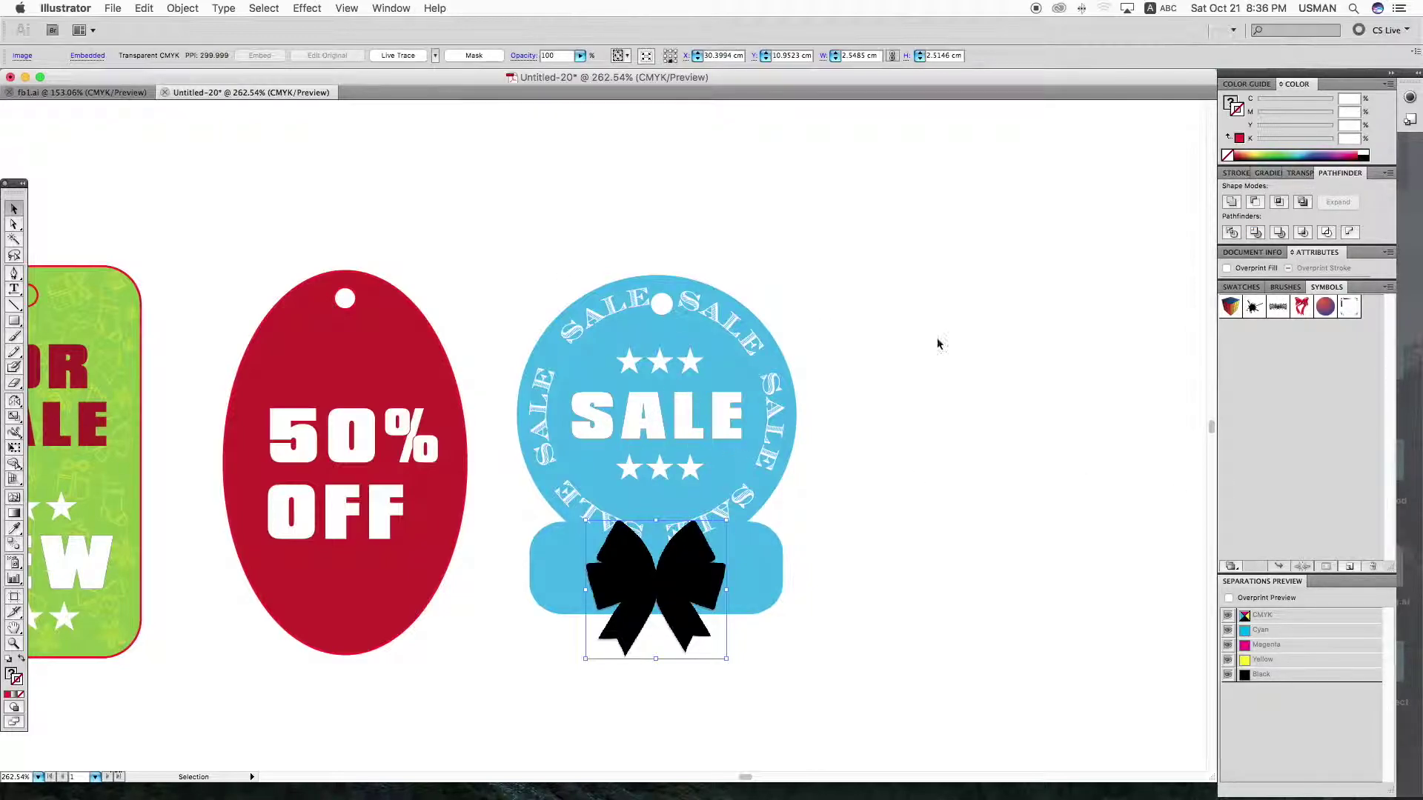
click(398, 55)
click(582, 57)
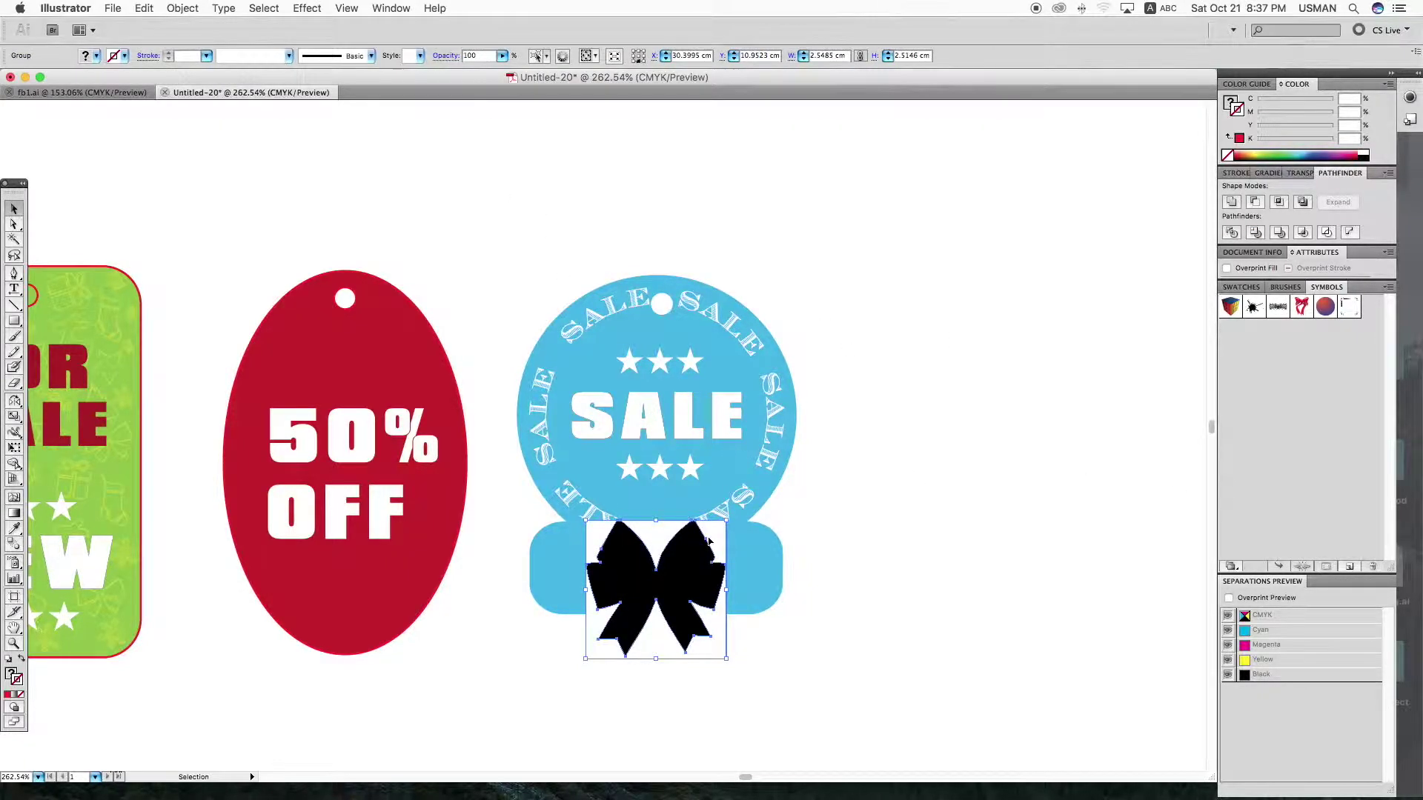
Delete the white background from the traced black bow.
double_click(710, 535)
key(Delete)
double_click(844, 465)
Merge the bow silhouette with the blue tag's circle and base into one compound path with a 1 pt red stroke.
key(super+f)
key(super+z)
click(708, 550)
shift+click(771, 541)
key(super+x)
key(super+z)
key(super+z)
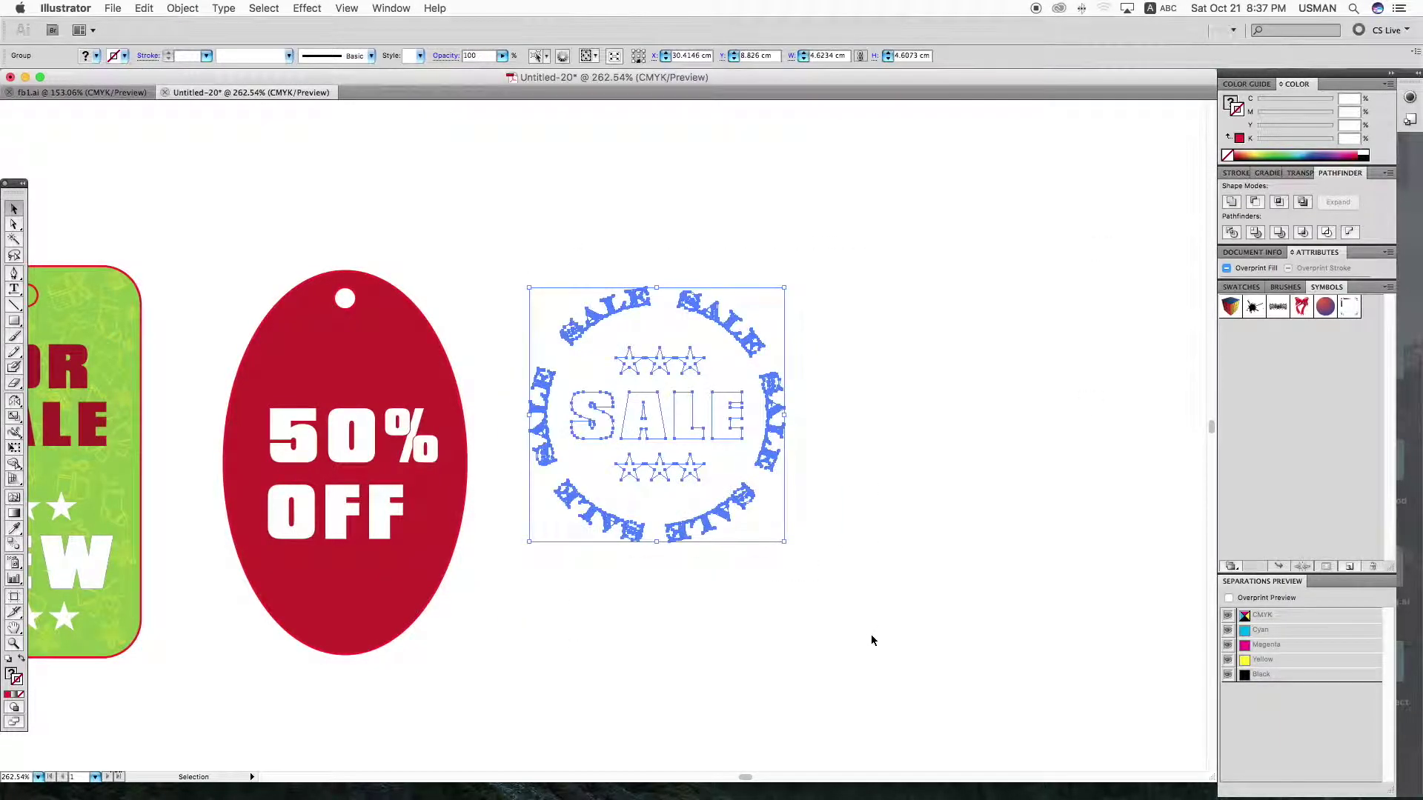
key(super+8)
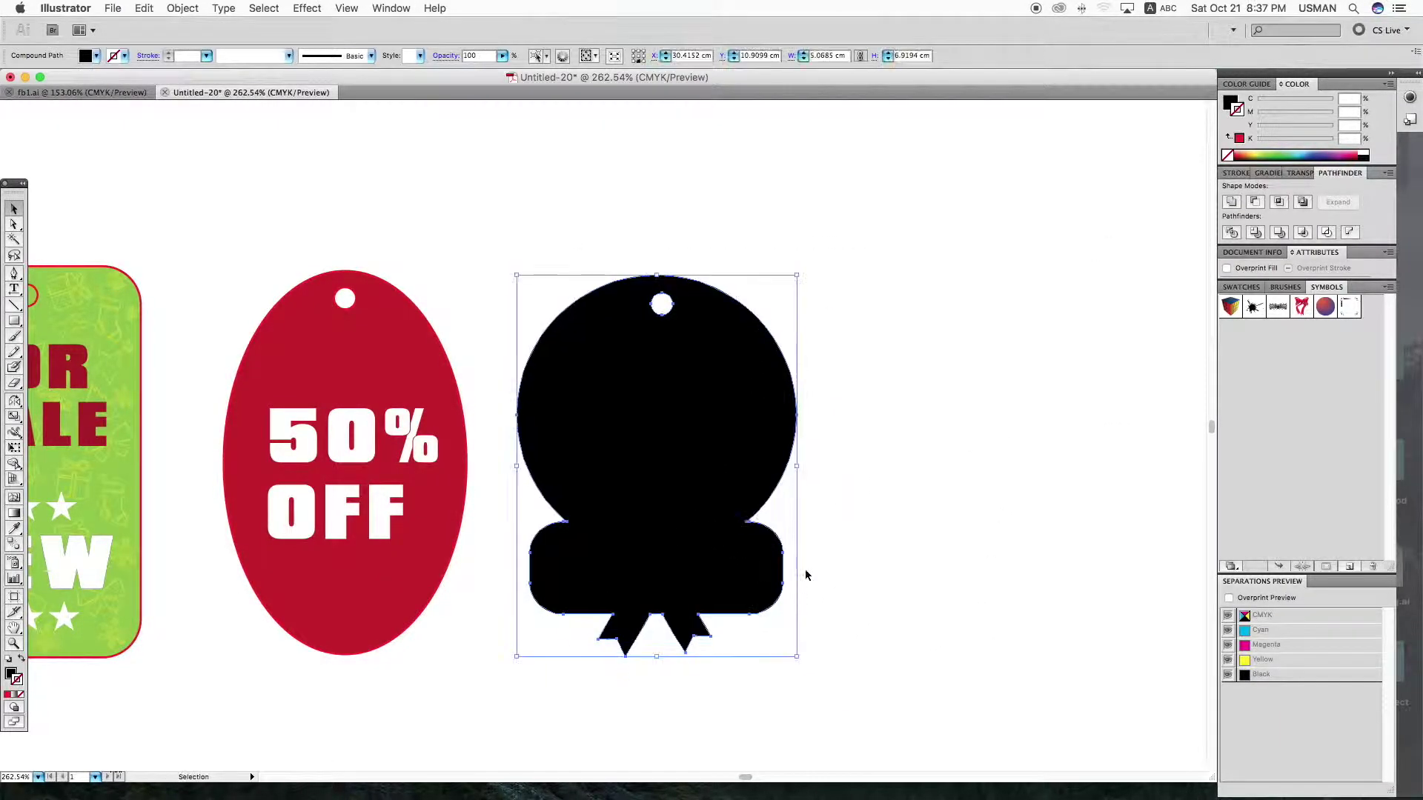
key(super+z)
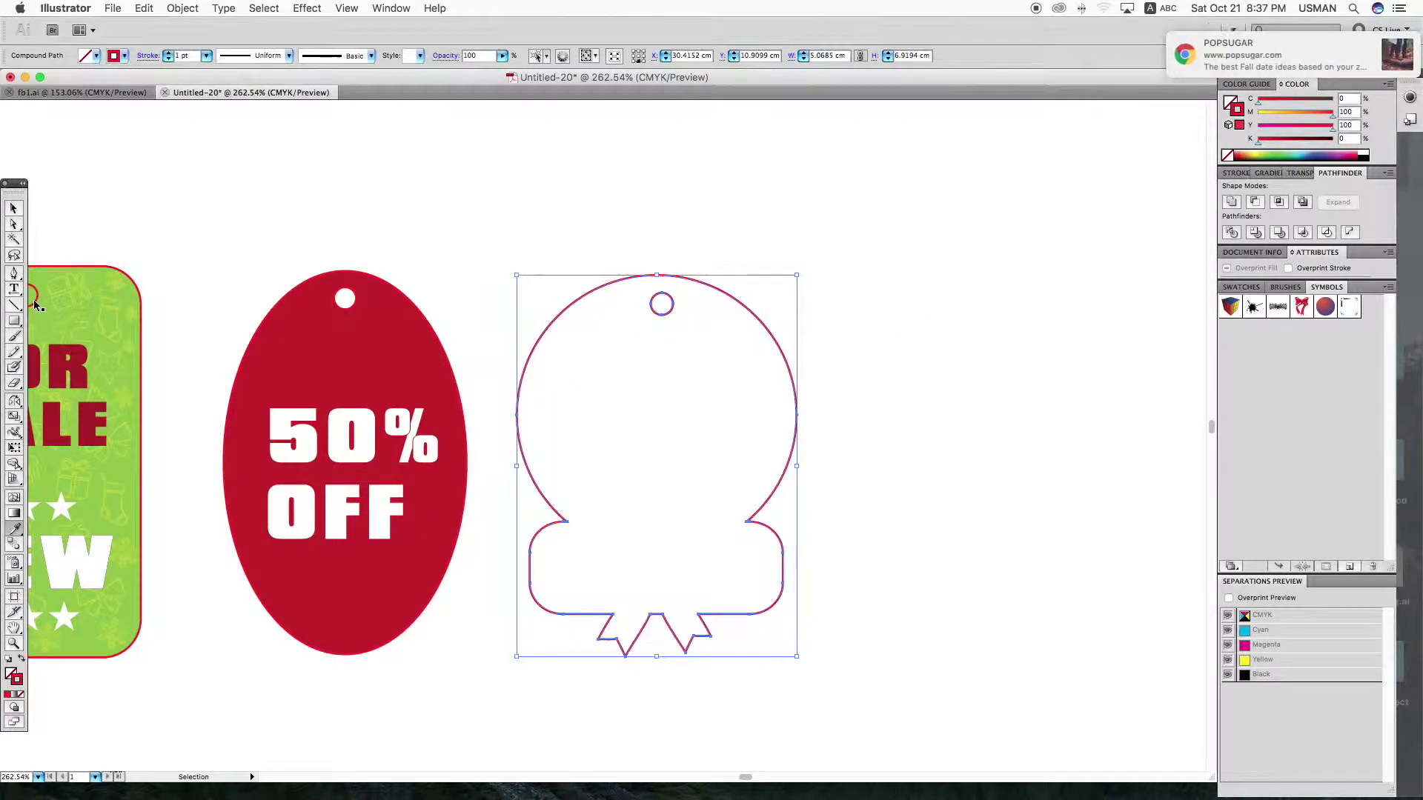
click(917, 505)
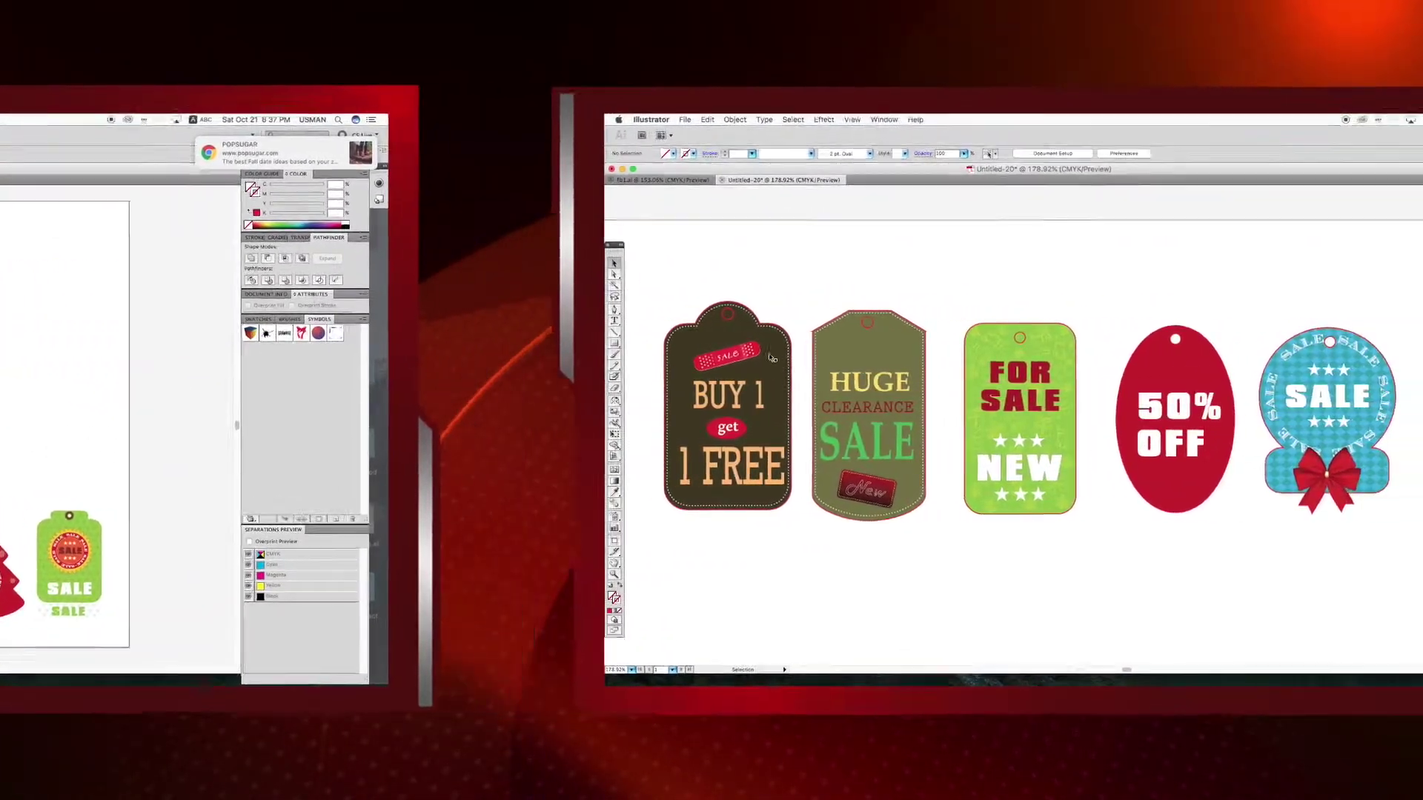
Give the dark brown BUY 1 GET 1 FREE tag's background a thick stroke in its own fill color.
click(771, 358)
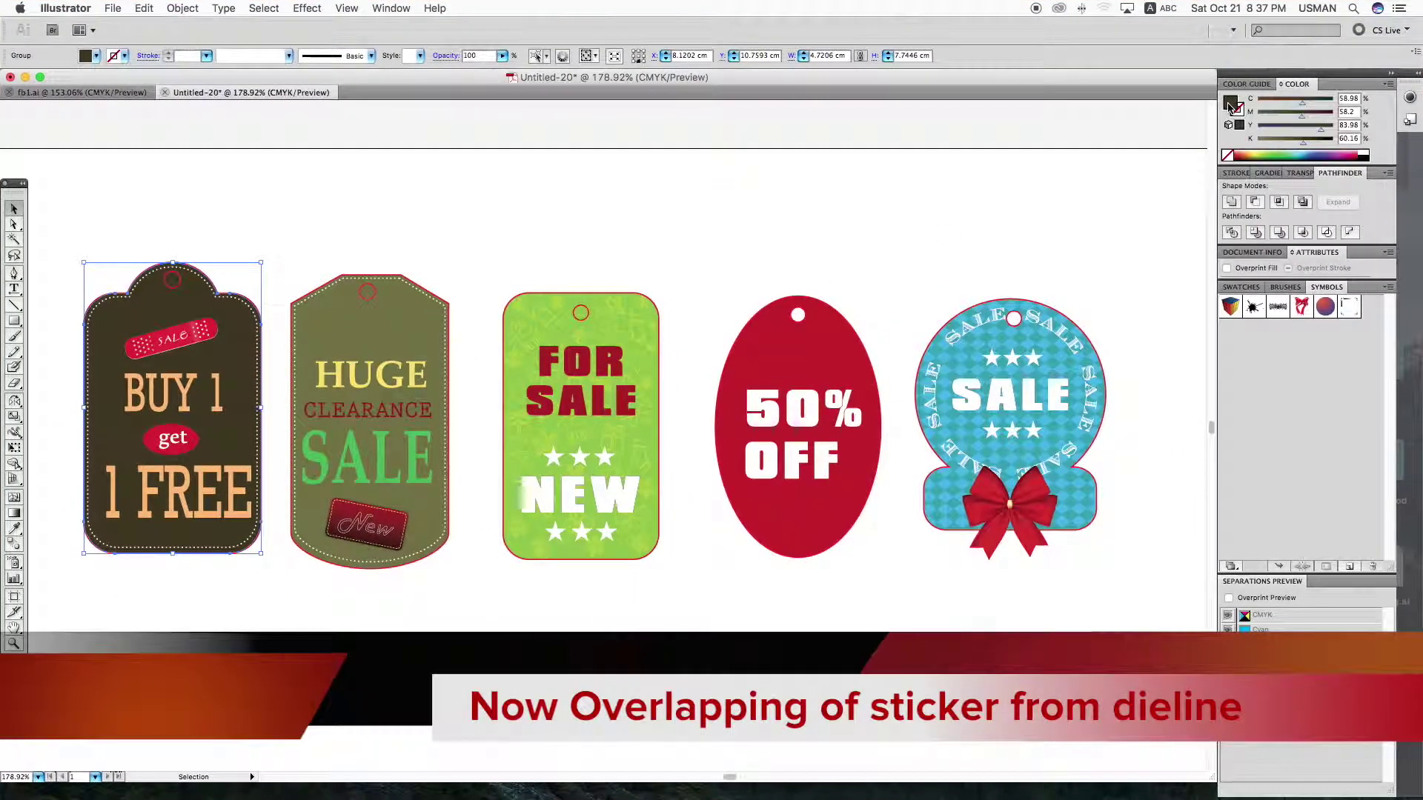
click(1237, 173)
click(1318, 191)
click(1298, 273)
click(1317, 194)
click(1304, 202)
Expand the dark brown tag's fill and stroke and unite them into one enlarged shape.
click(182, 8)
click(194, 153)
click(799, 242)
click(1340, 173)
click(824, 158)
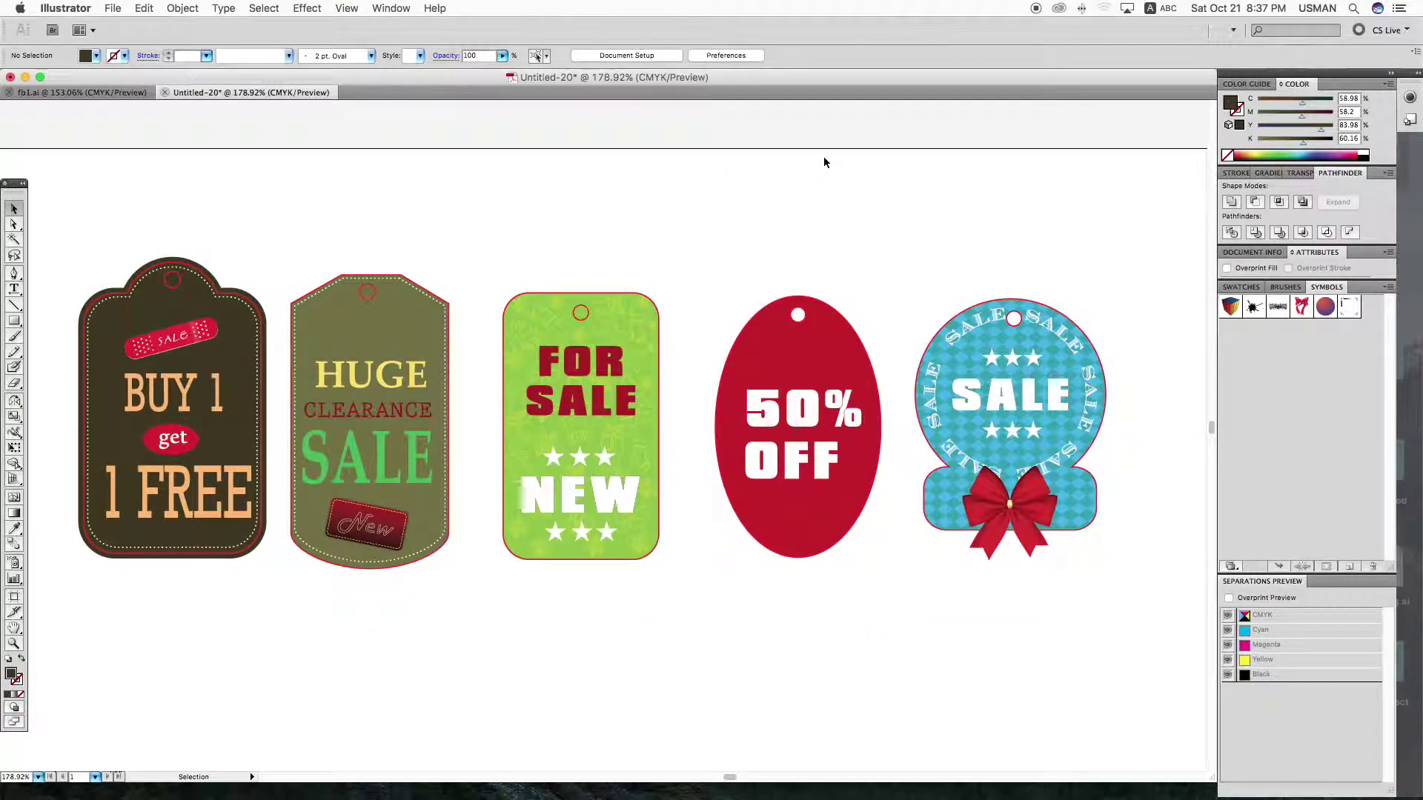
Give the olive HUGE CLEARANCE SALE tag's background an 8 pt stroke in its own fill color.
click(392, 306)
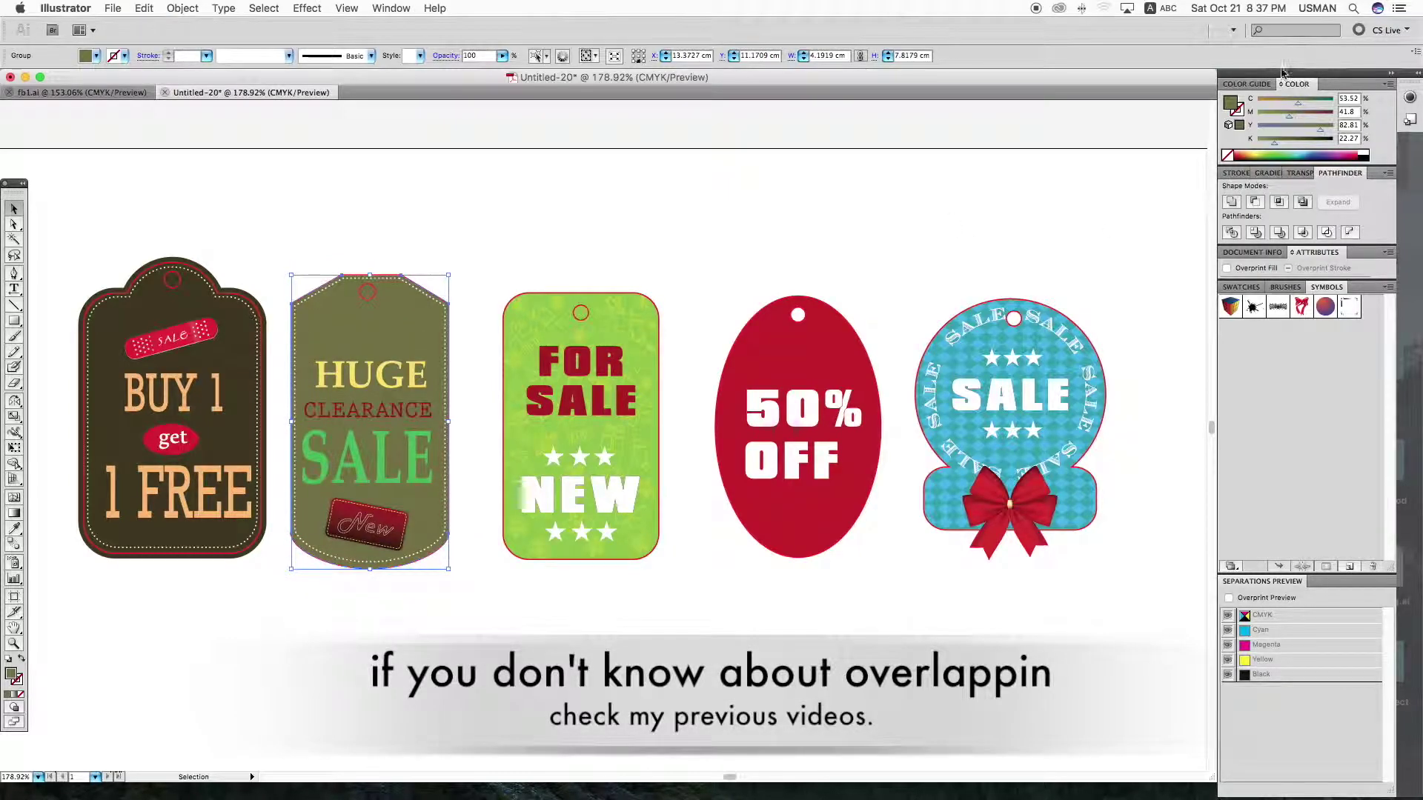
click(1236, 173)
click(1318, 190)
click(1307, 243)
click(1318, 190)
click(1298, 231)
Expand the olive tag's fill and stroke and unite them into one enlarged shape.
click(182, 8)
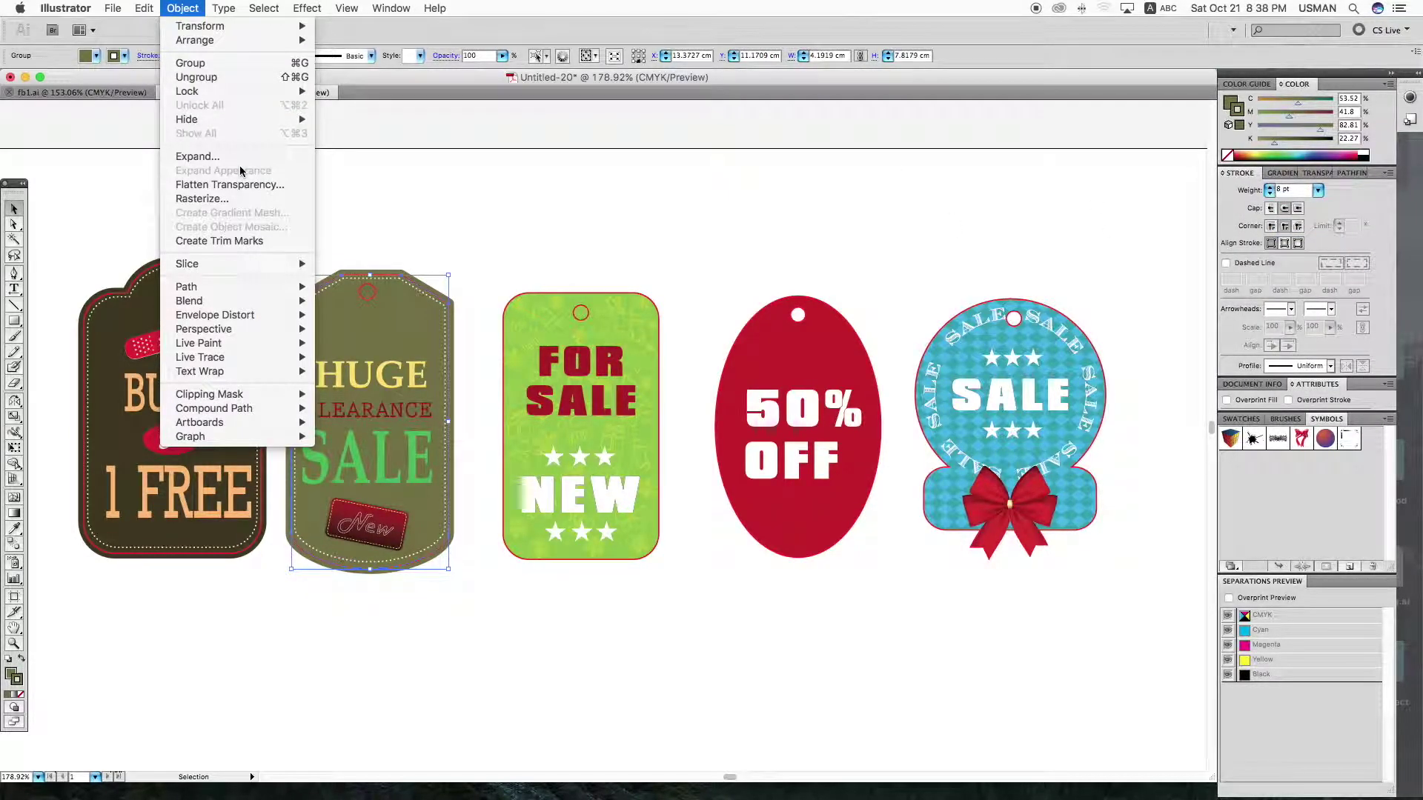
click(223, 156)
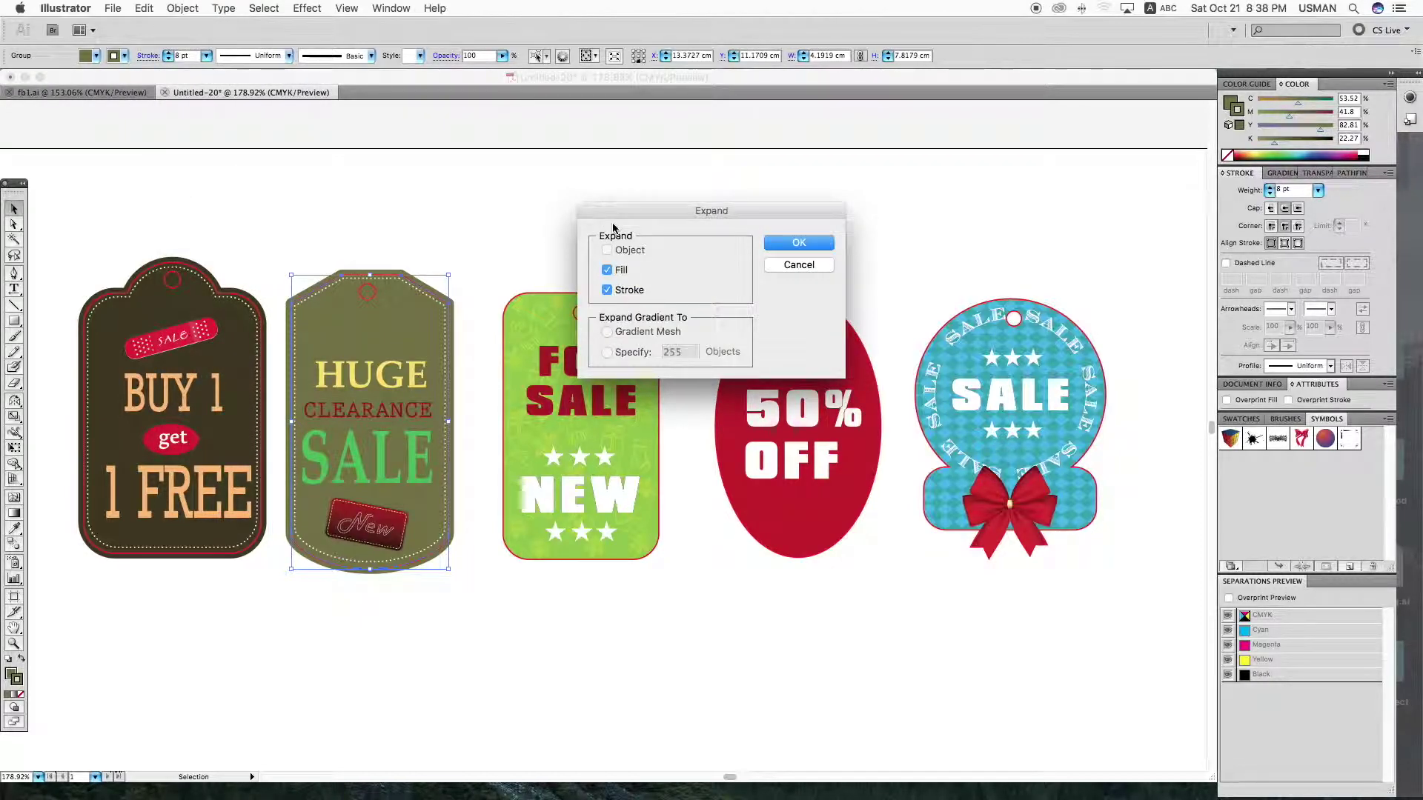
click(799, 245)
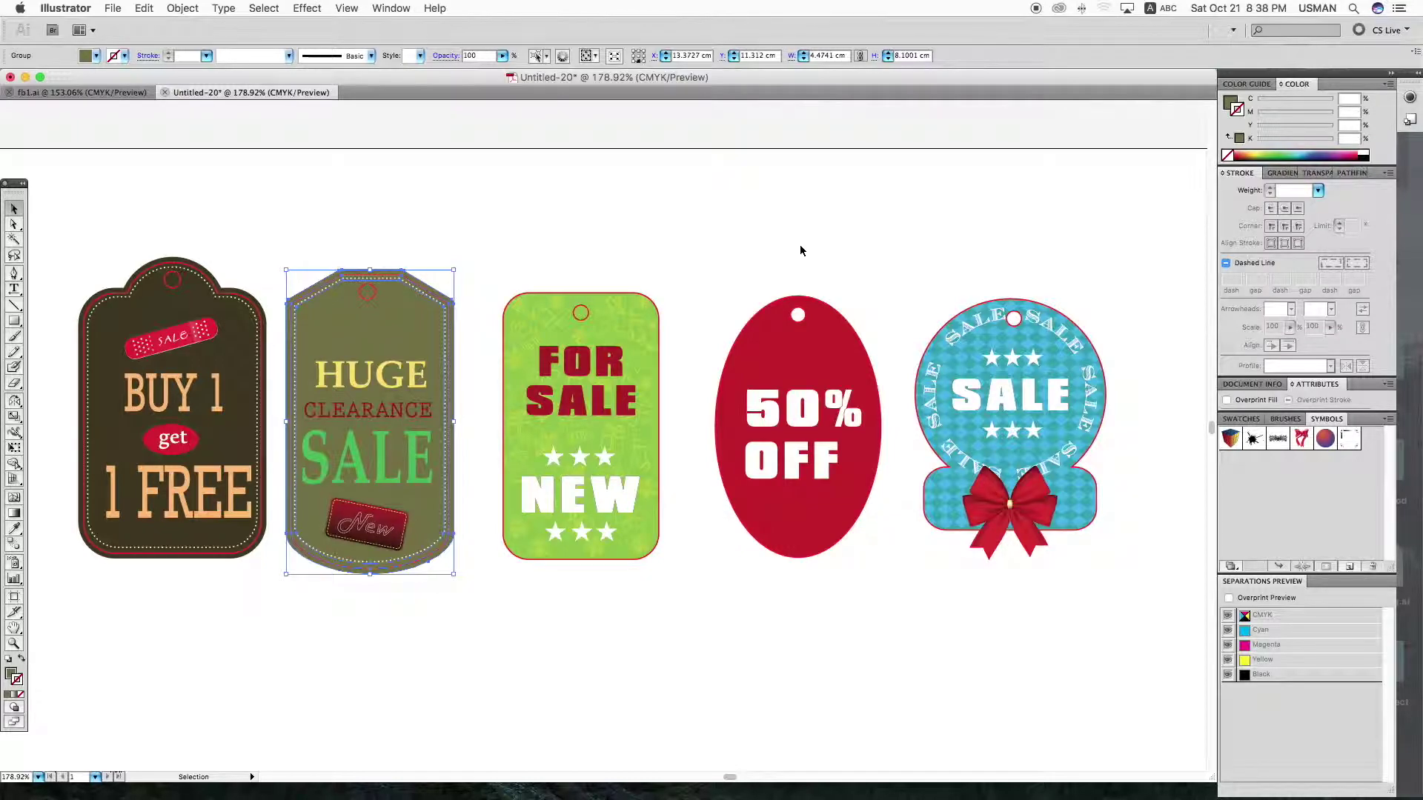
click(1350, 173)
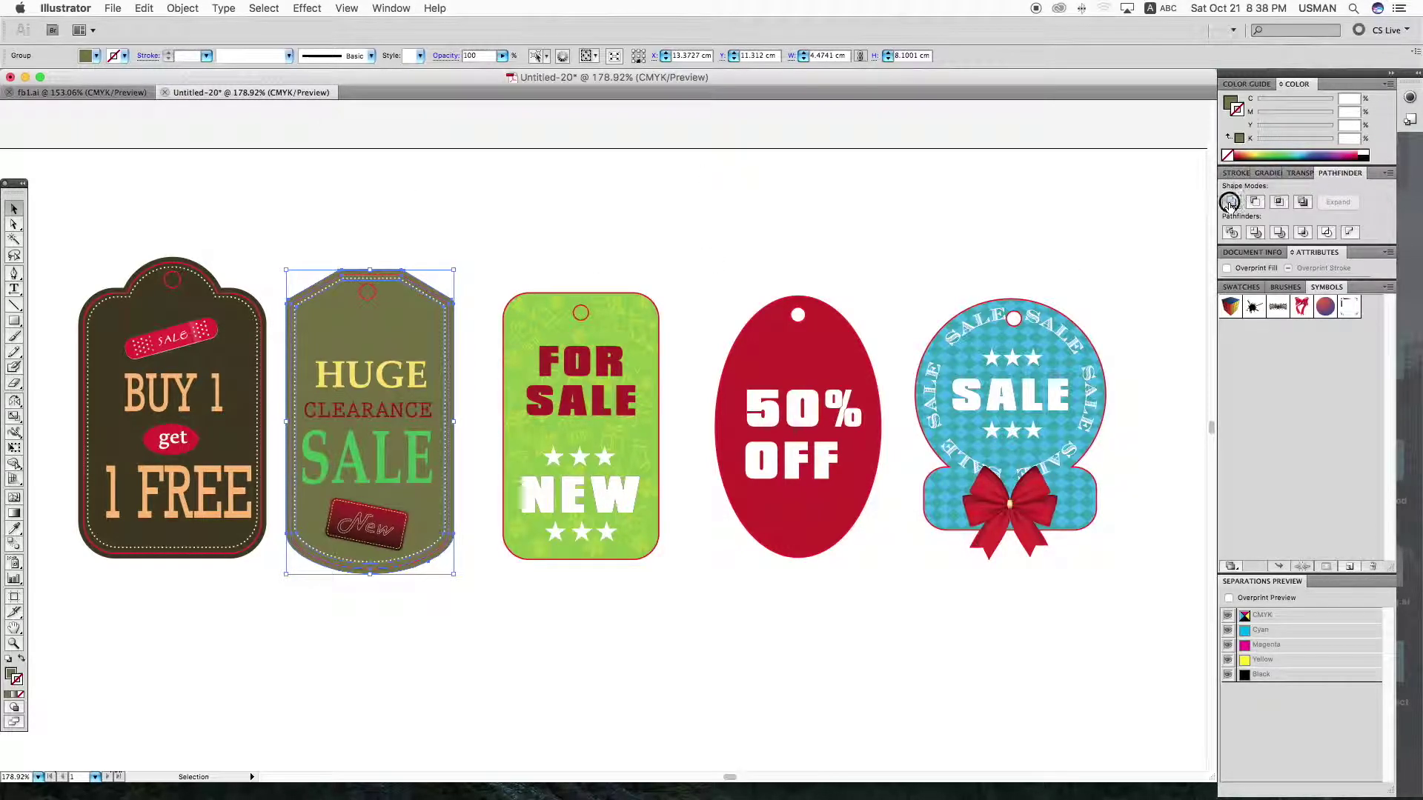
click(818, 207)
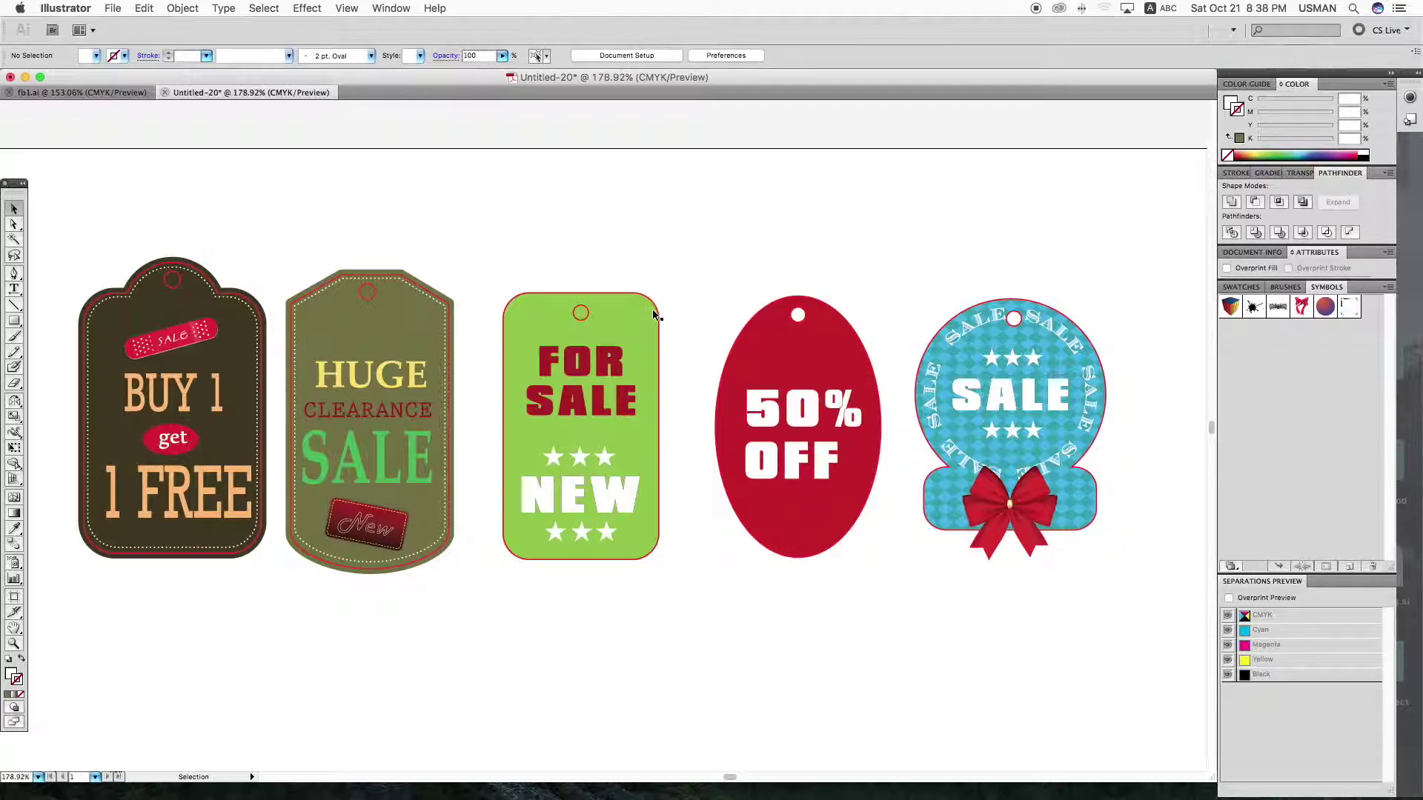
Give the green FOR SALE tag's background a thick stroke in its own green fill color.
click(653, 309)
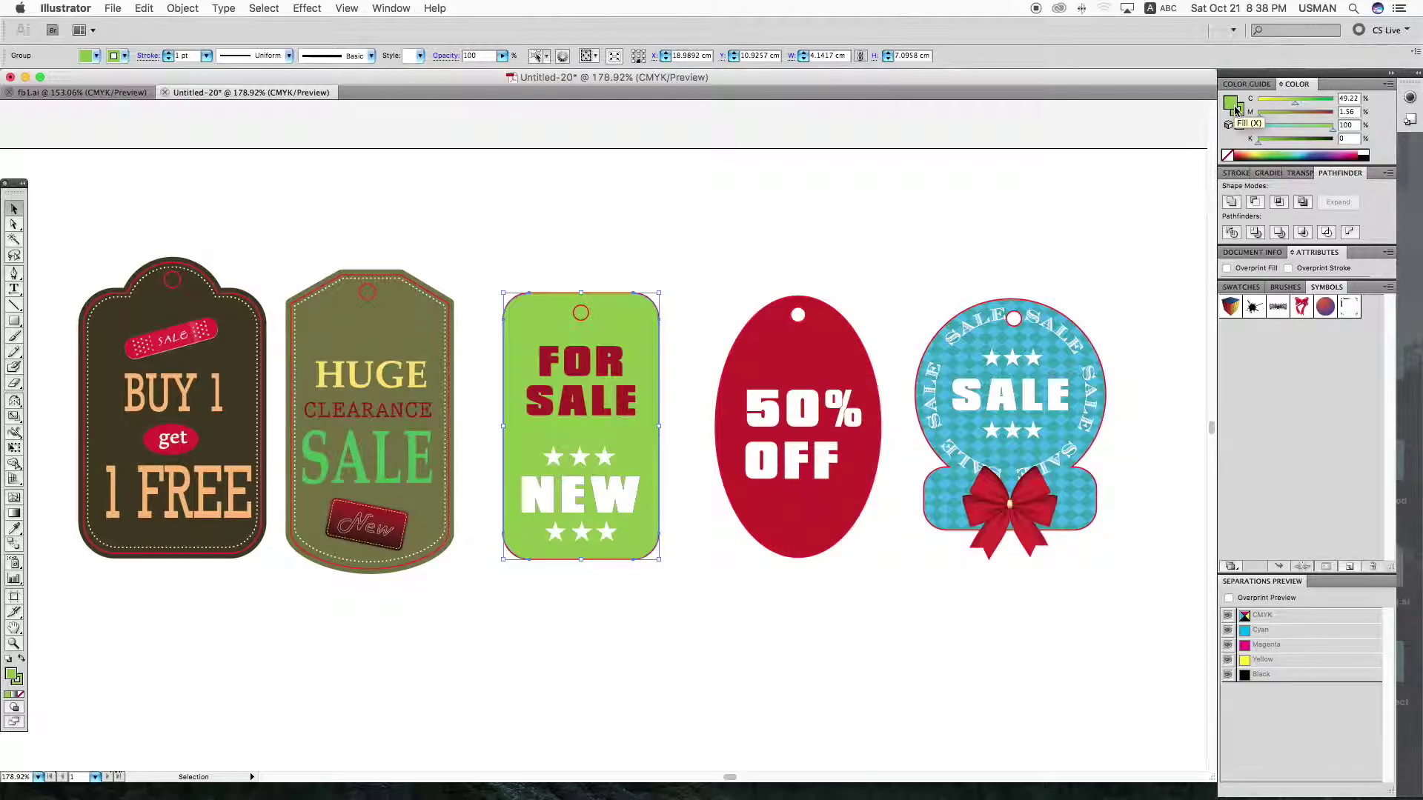
click(1236, 173)
click(1317, 190)
click(1312, 260)
click(1317, 190)
click(1309, 230)
click(1285, 227)
Expand the green tag's fill and stroke and unite them into one enlarged shape.
click(183, 8)
click(197, 149)
click(804, 239)
click(1340, 172)
click(1246, 203)
click(820, 184)
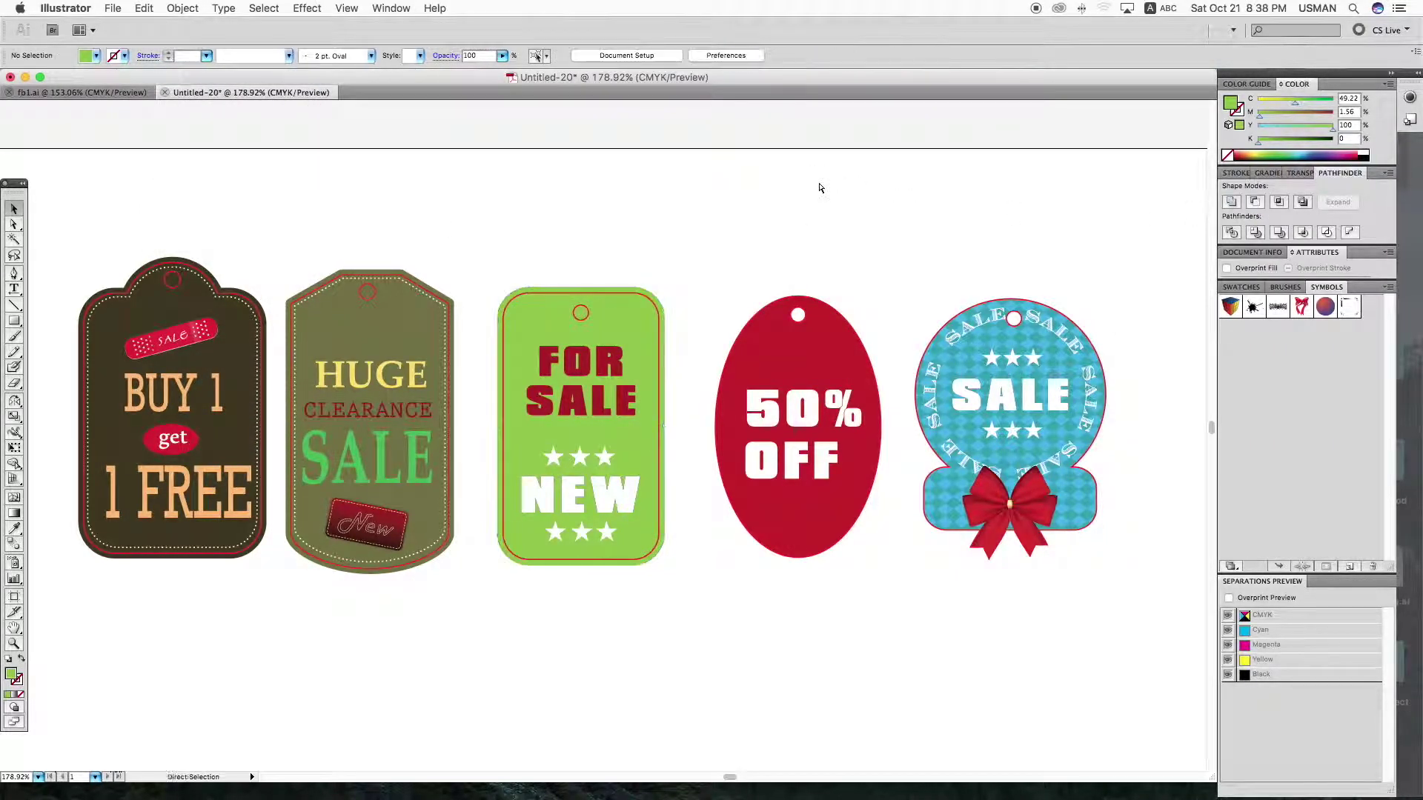
Break apart the red 50% OFF oval to fill its punched hole and give it a 9 pt stroke in the same red.
click(833, 334)
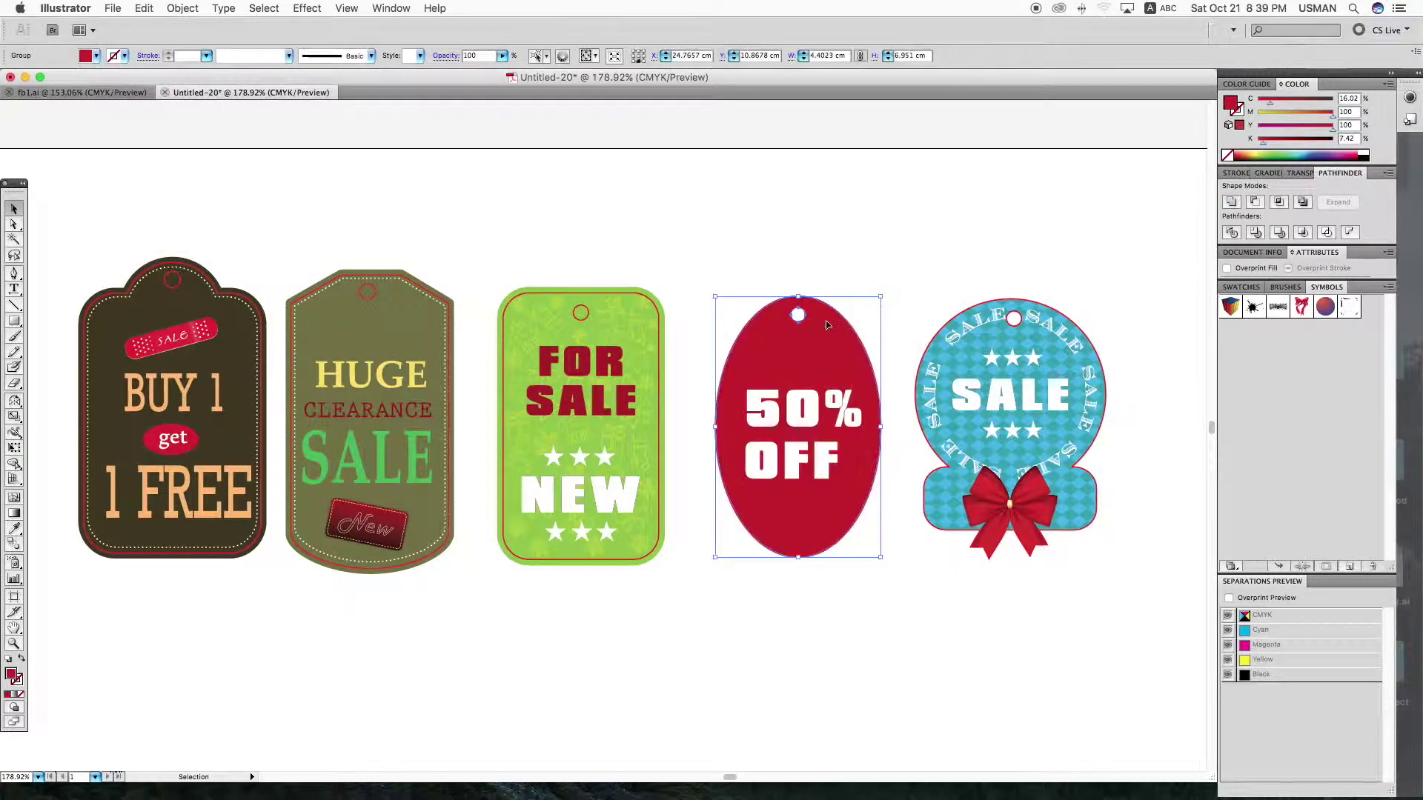
right_click(821, 317)
click(853, 402)
right_click(818, 354)
click(885, 434)
click(1236, 174)
click(1318, 191)
click(1288, 340)
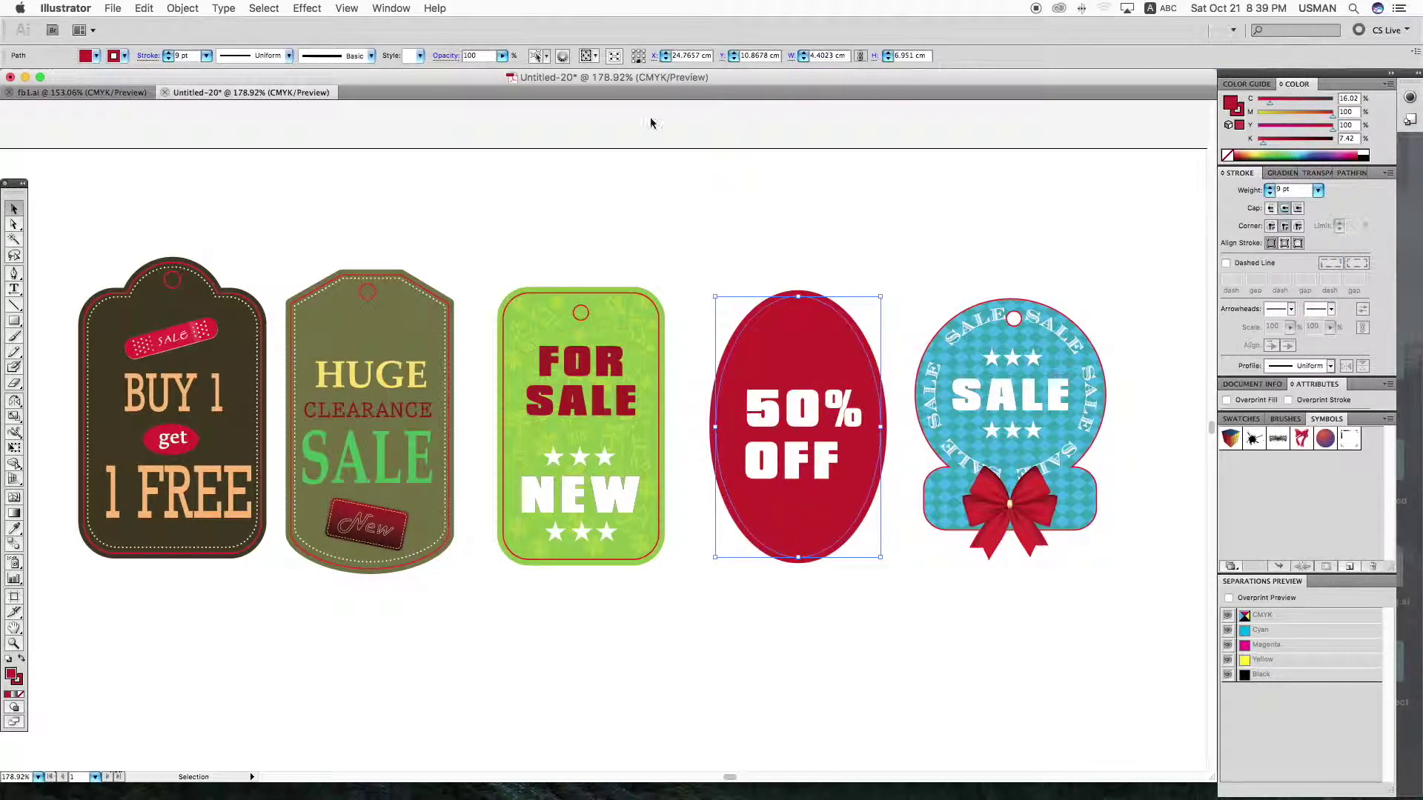
Expand the red oval's fill and stroke and unite them into one enlarged shape.
click(182, 8)
click(194, 152)
key(Return)
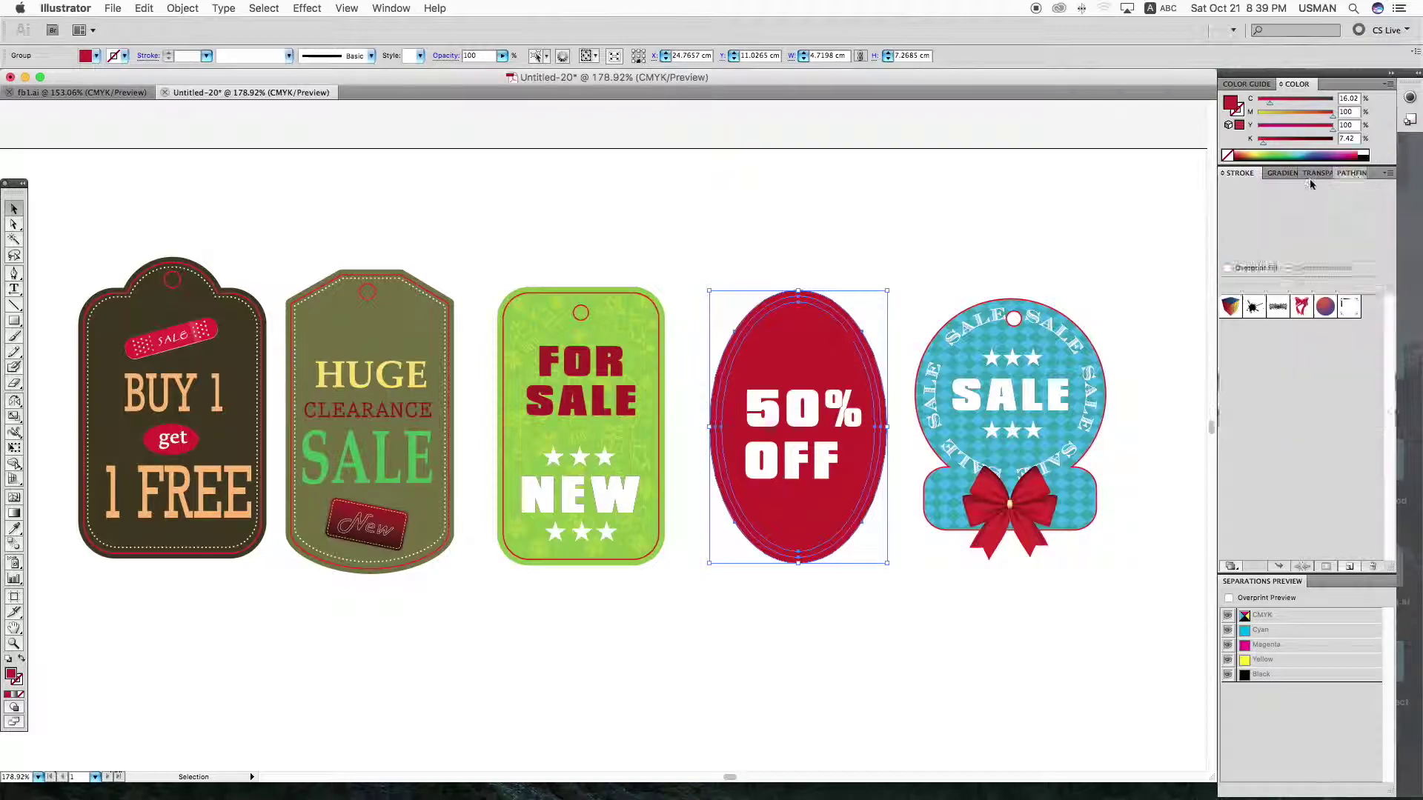
click(940, 197)
Try to hide the red dieline of the blue SALE tag and separate the artwork beneath it.
click(1016, 323)
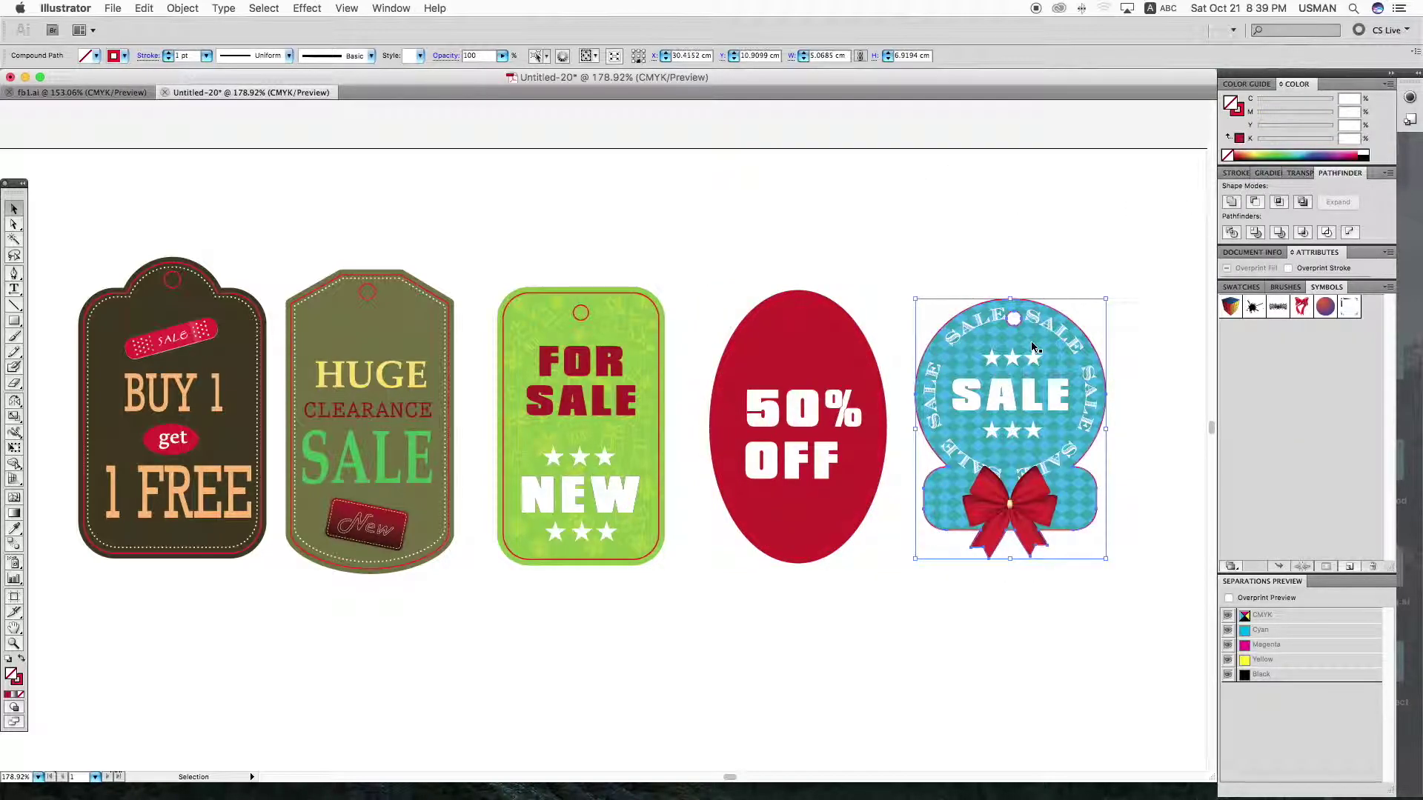
key(super+3)
scroll(1016, 332, up, 1)
click(1016, 327)
right_click(1018, 258)
click(1071, 342)
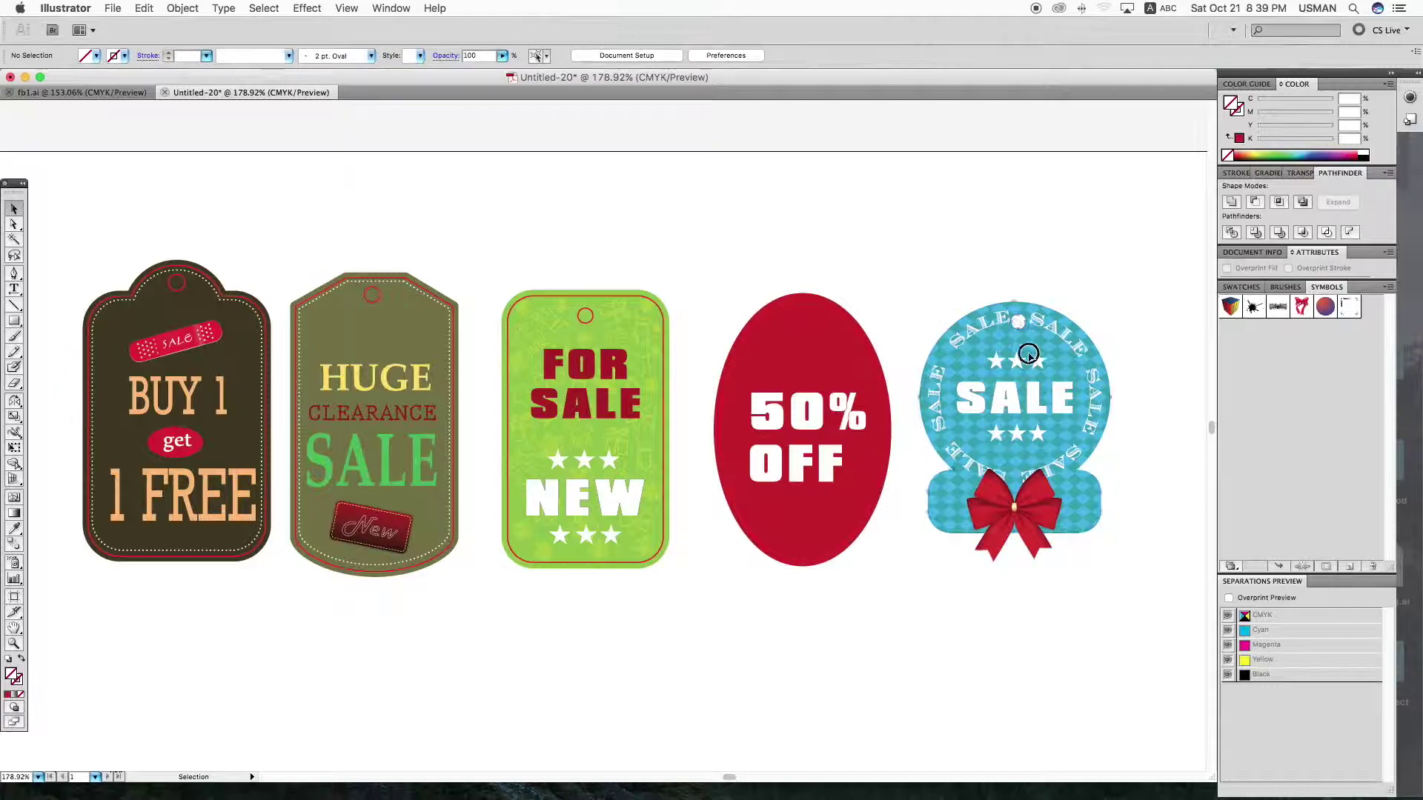
click(1049, 239)
click(1042, 341)
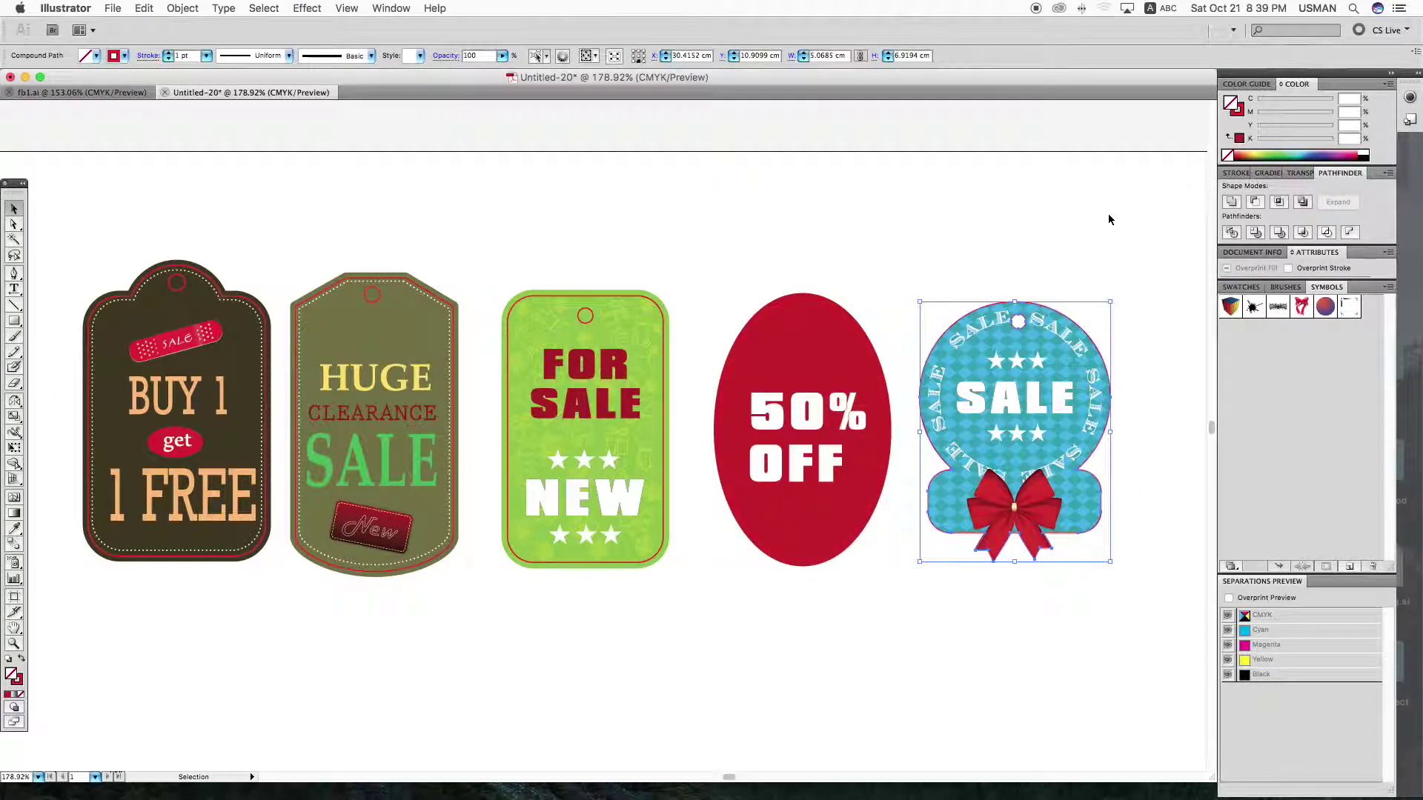
Release the mask on the blue tag's background and hide its dieline and checked pattern.
click(1082, 292)
drag(1042, 346, 990, 260)
key(super+z)
right_click(1018, 312)
click(1064, 397)
click(1103, 266)
Give the blue tag's circle and base a 9 pt stroke in their own blue fill color.
click(1063, 369)
shift+click(1083, 506)
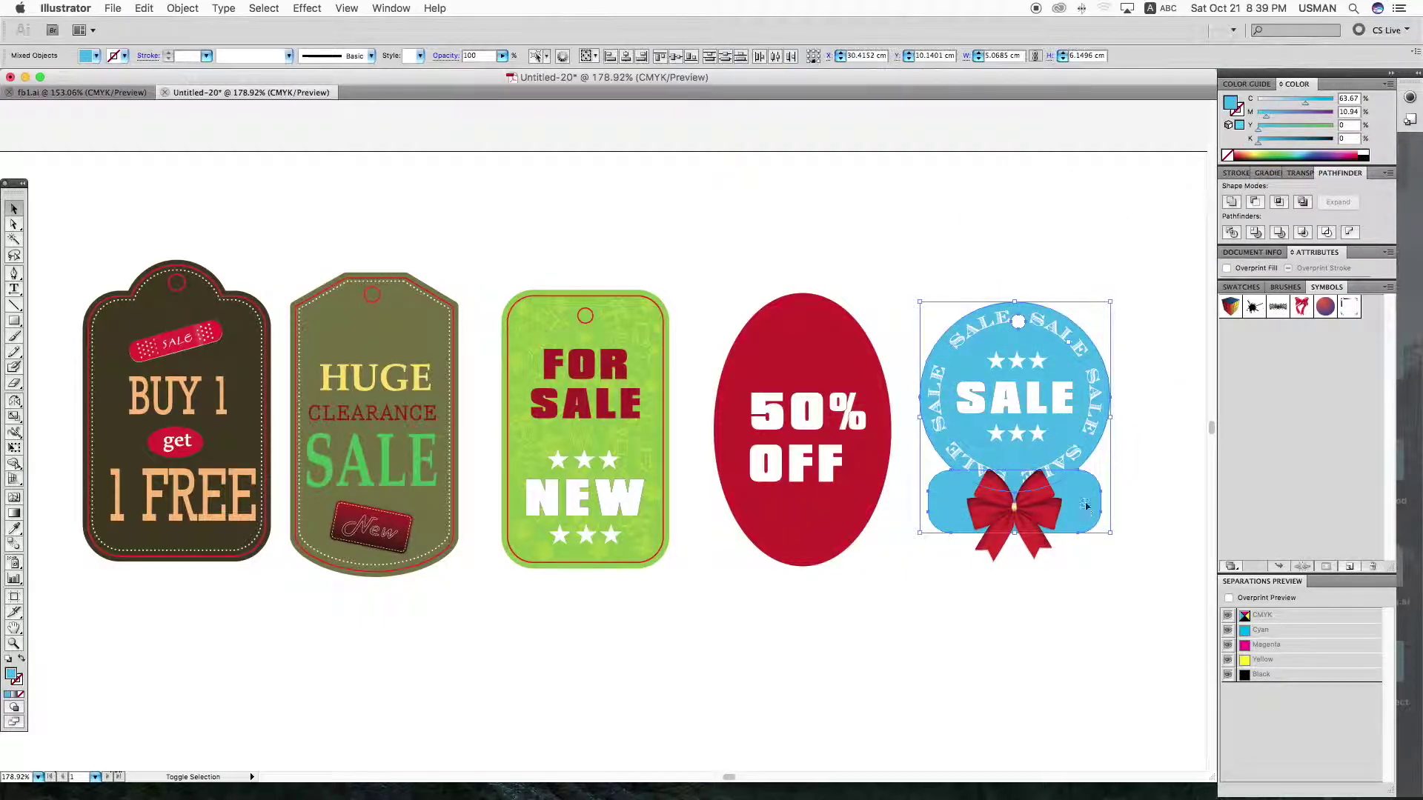
click(1234, 109)
click(1236, 173)
click(1317, 190)
click(1304, 272)
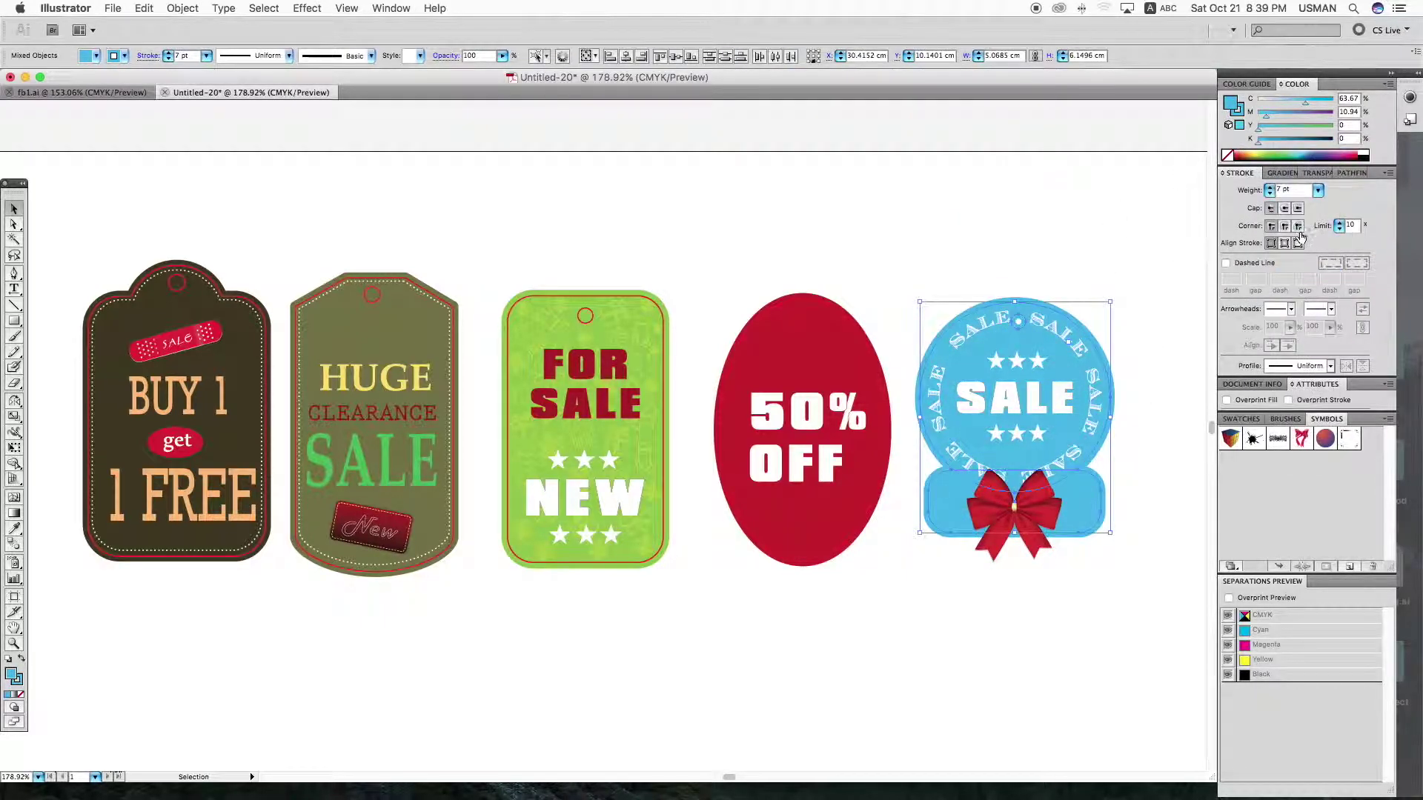
click(1317, 190)
click(1308, 219)
Expand the fill and stroke of the blue circle and base and unite them into one enlarged shape.
click(187, 10)
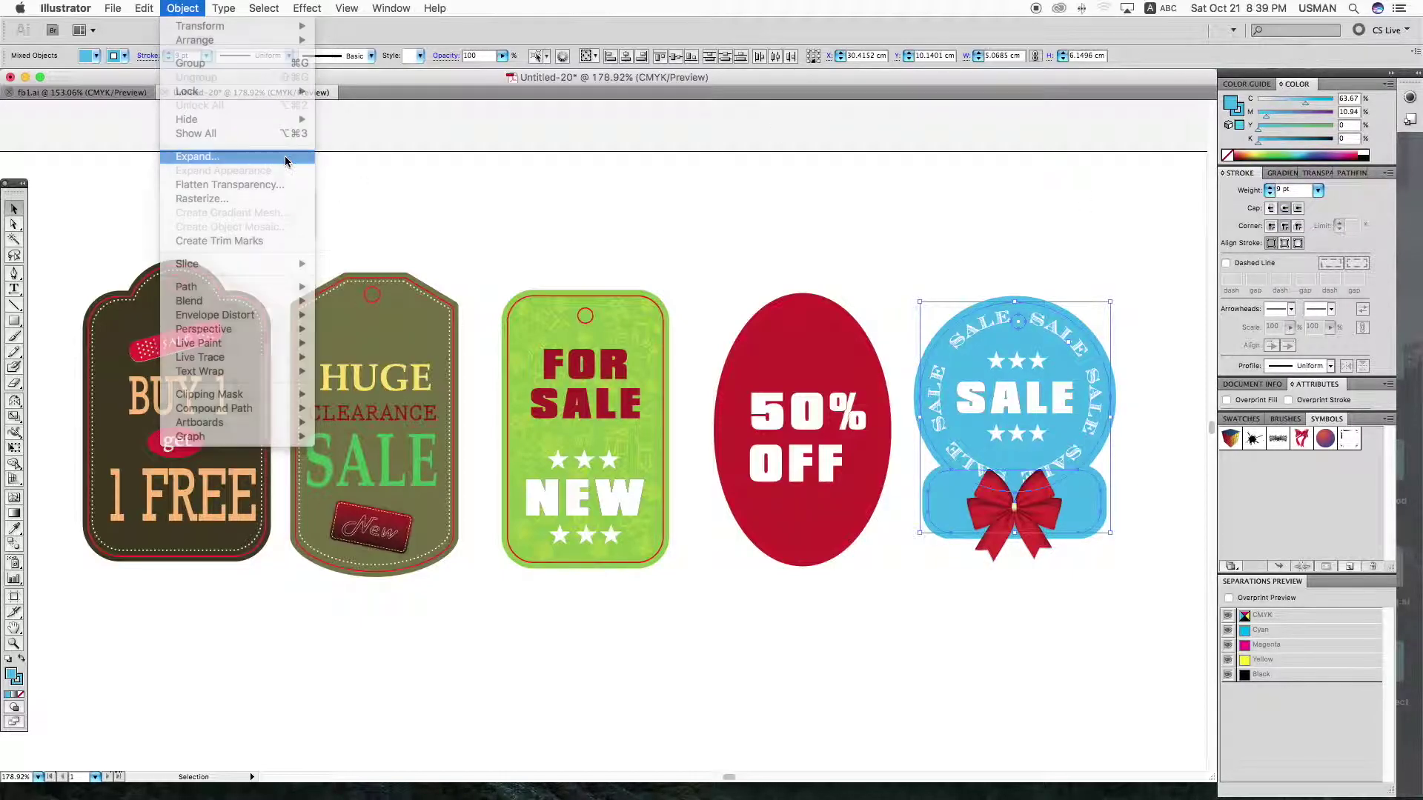
click(286, 154)
click(803, 238)
click(1355, 175)
click(1232, 201)
click(1024, 216)
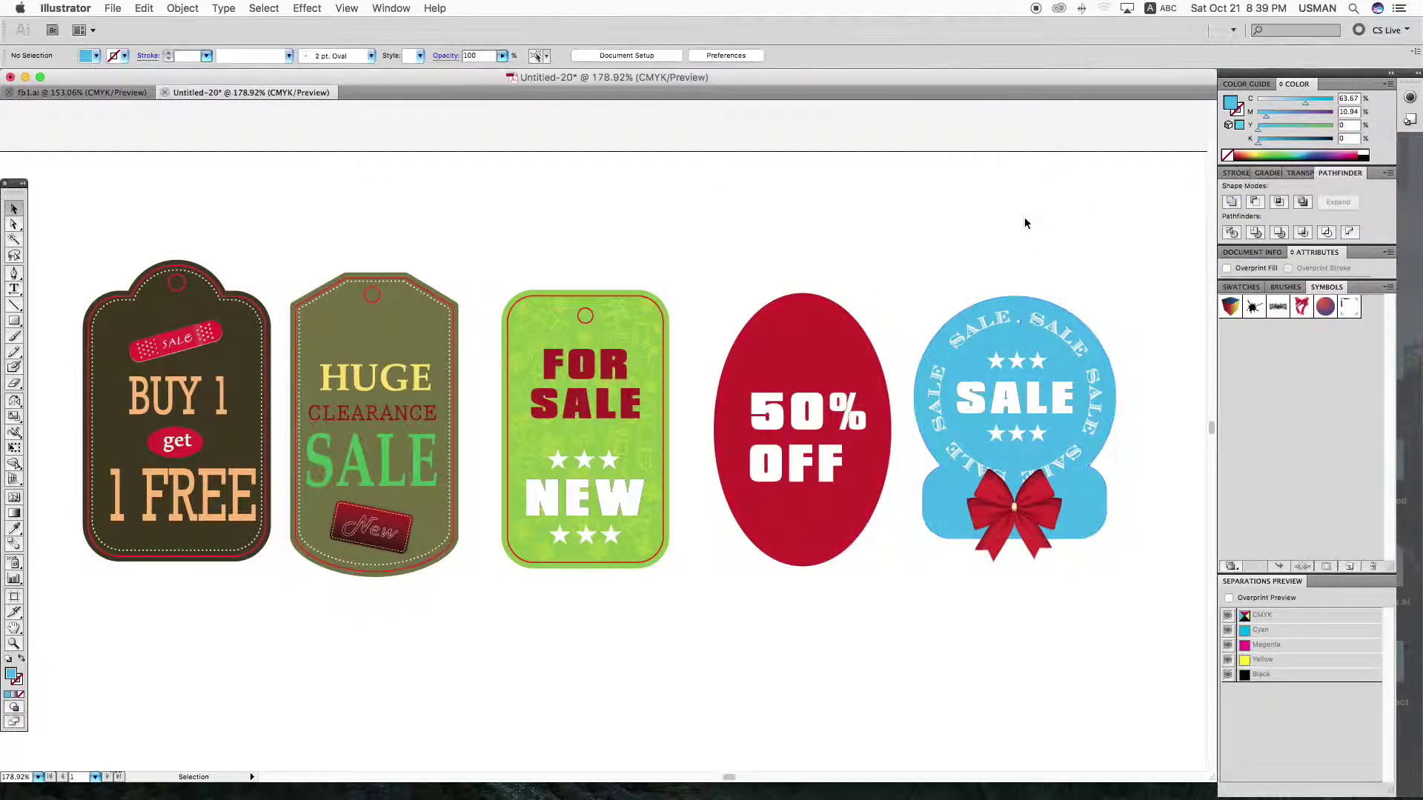
Bring back the hidden red dieline and checked pattern on the blue SALE tag.
click(1054, 530)
key(super+c)
click(1058, 546)
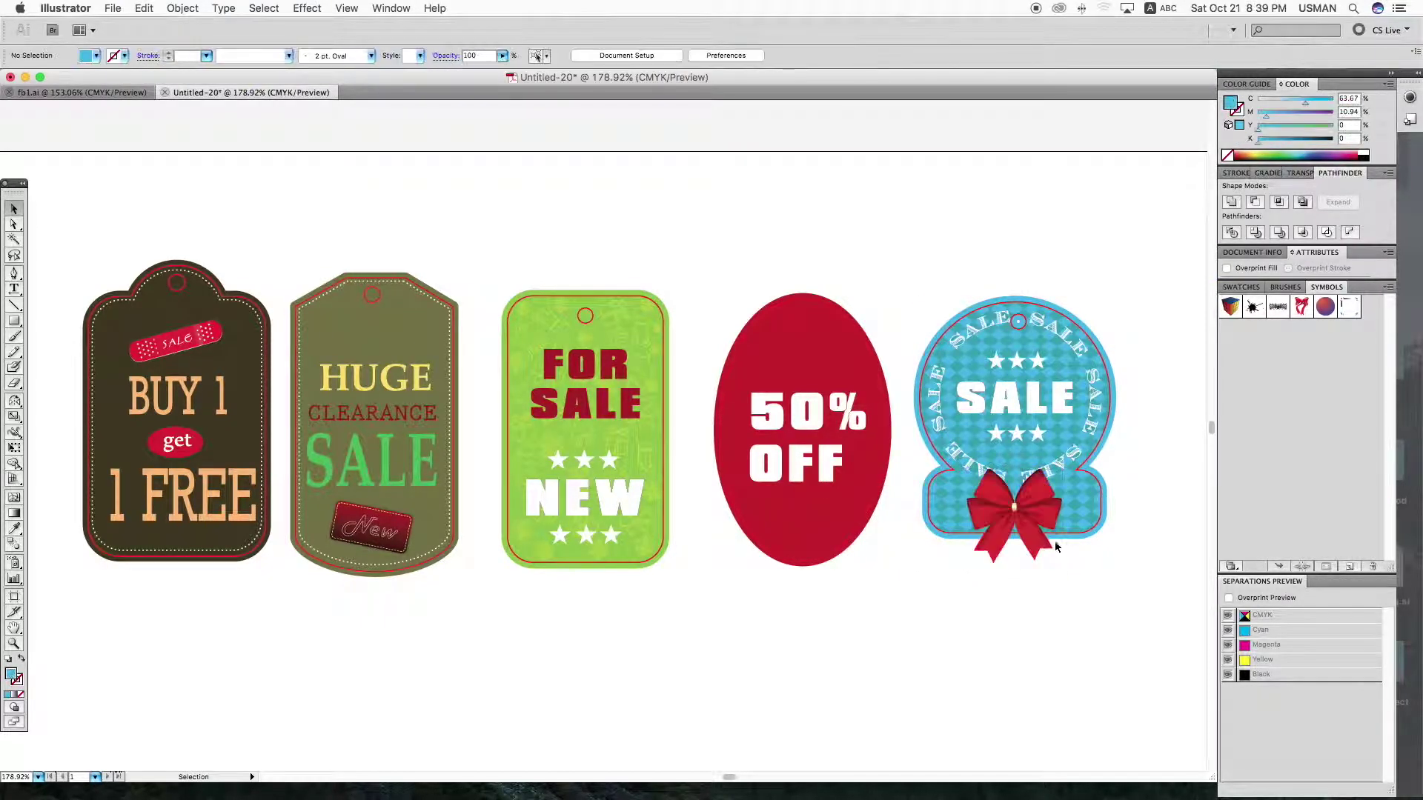
click(1047, 519)
click(1085, 546)
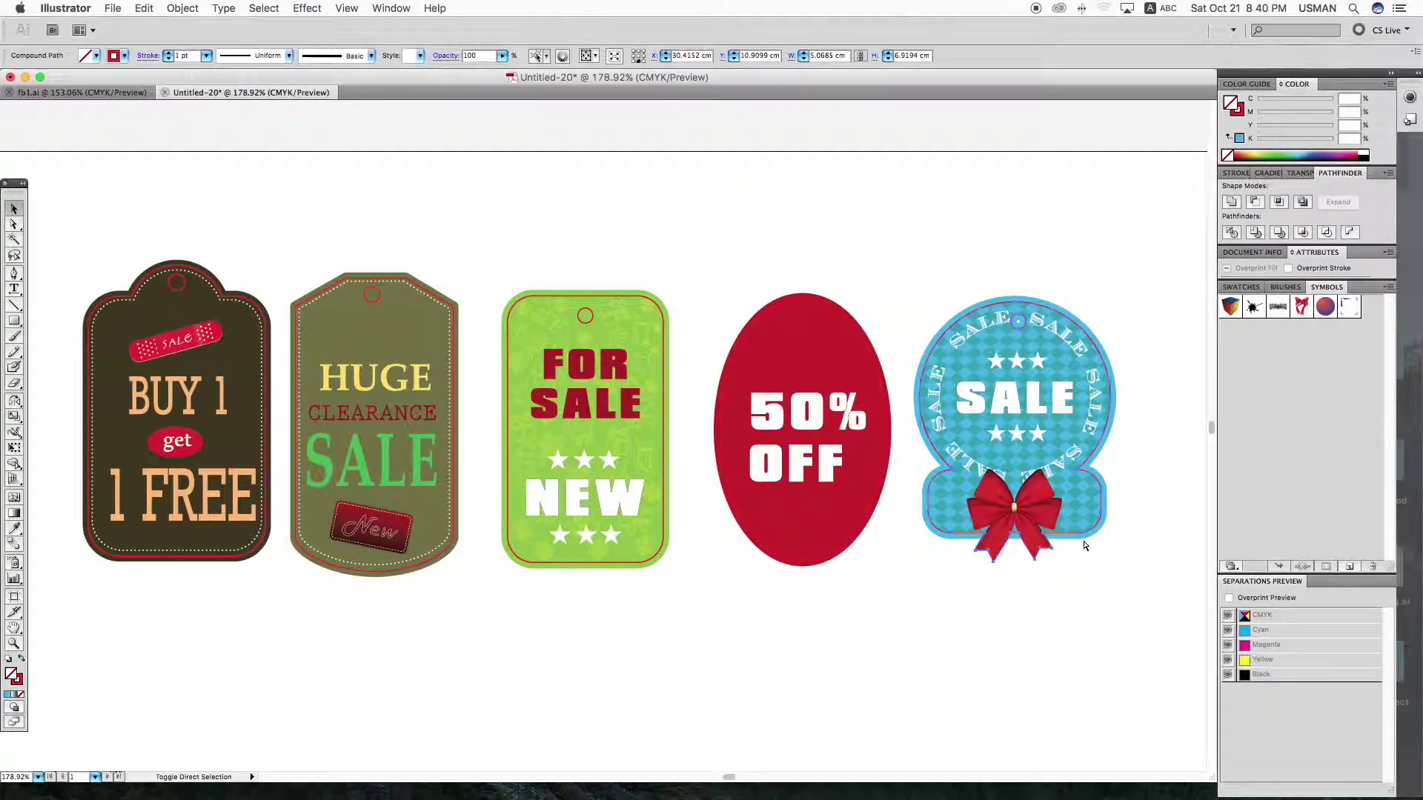
click(998, 639)
Remove the checked pattern from the blue SALE tag, leaving its plain blue background.
key(super+minus)
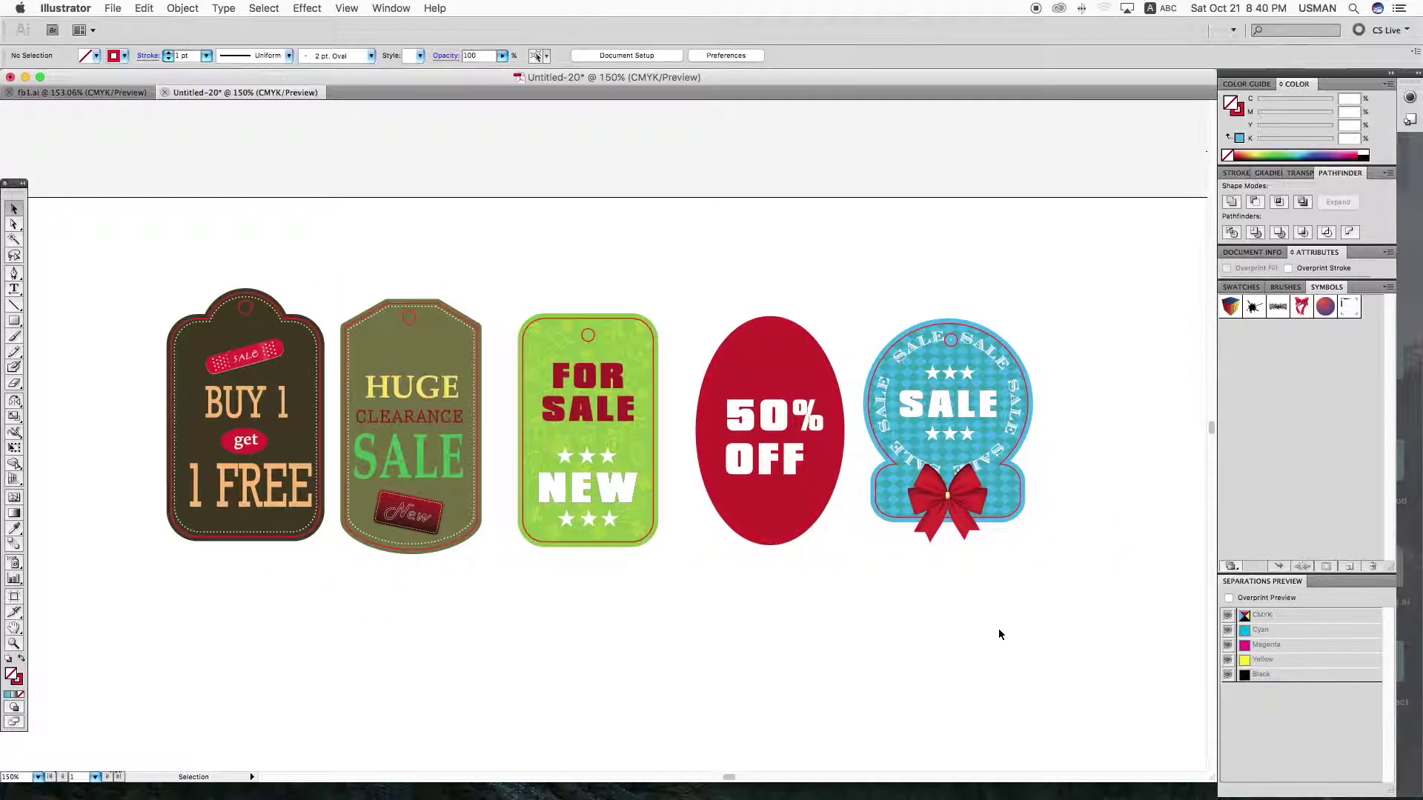
key(super+minus)
drag(264, 277, 886, 508)
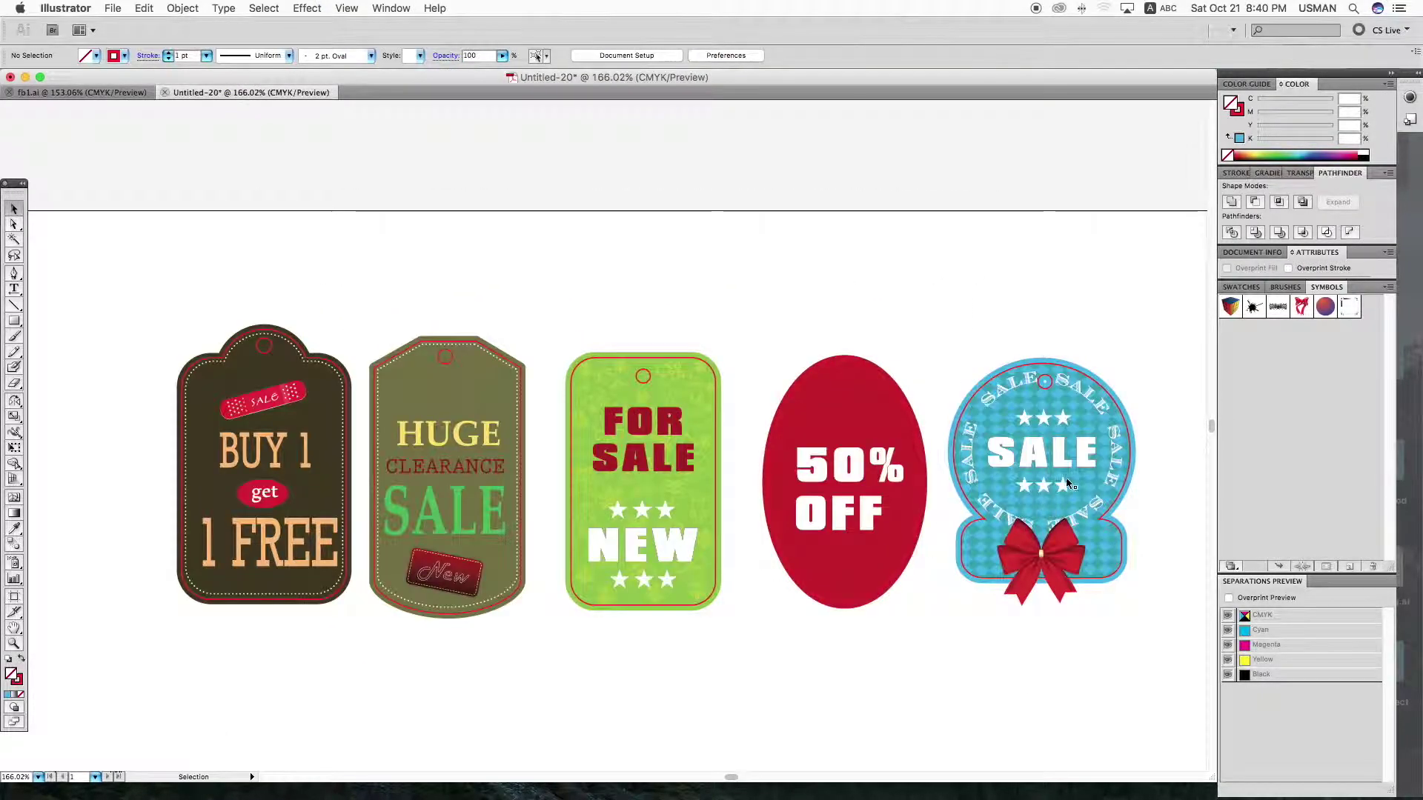
click(1067, 483)
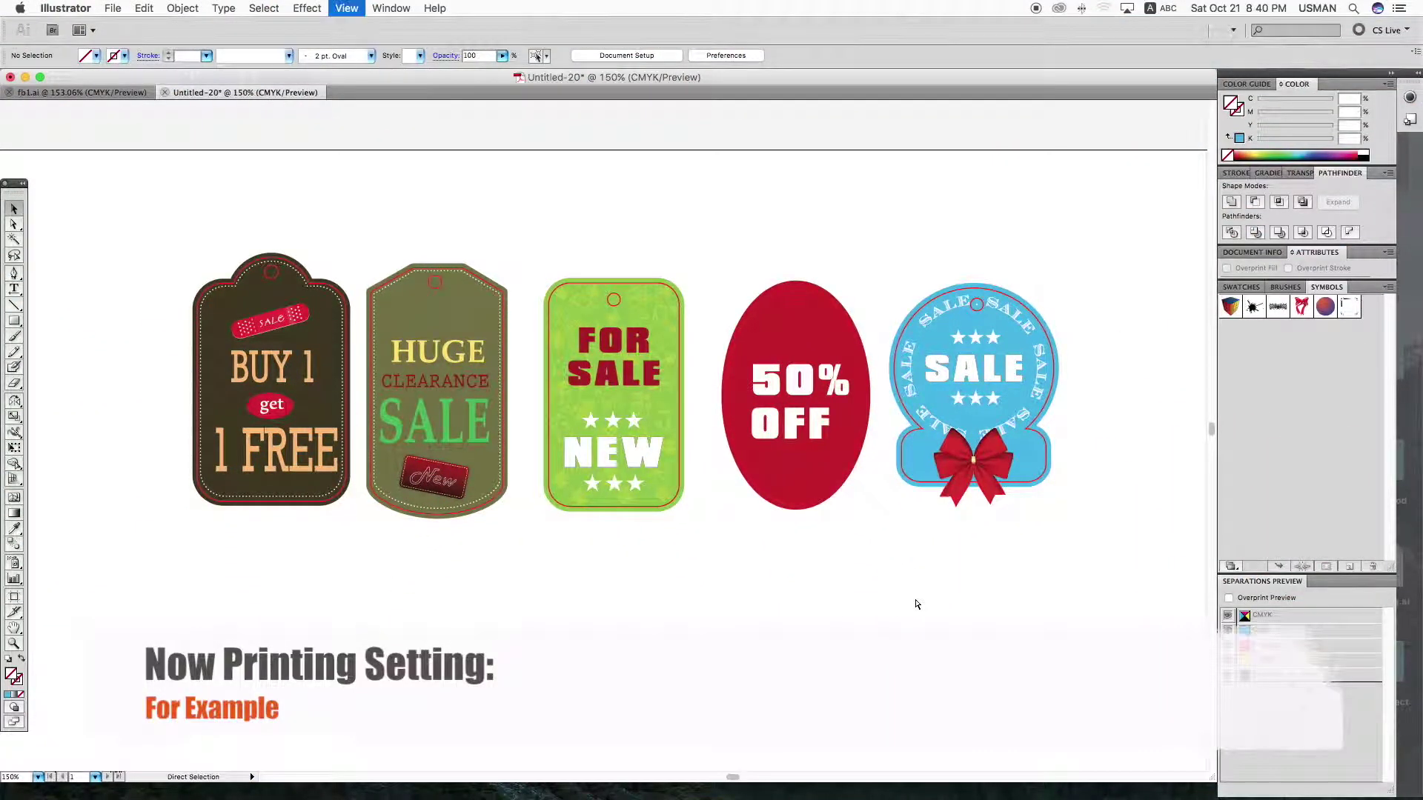
key(super+minus)
Duplicate the complete row of five tags with their dielines directly below the original row.
drag(196, 253, 1020, 660)
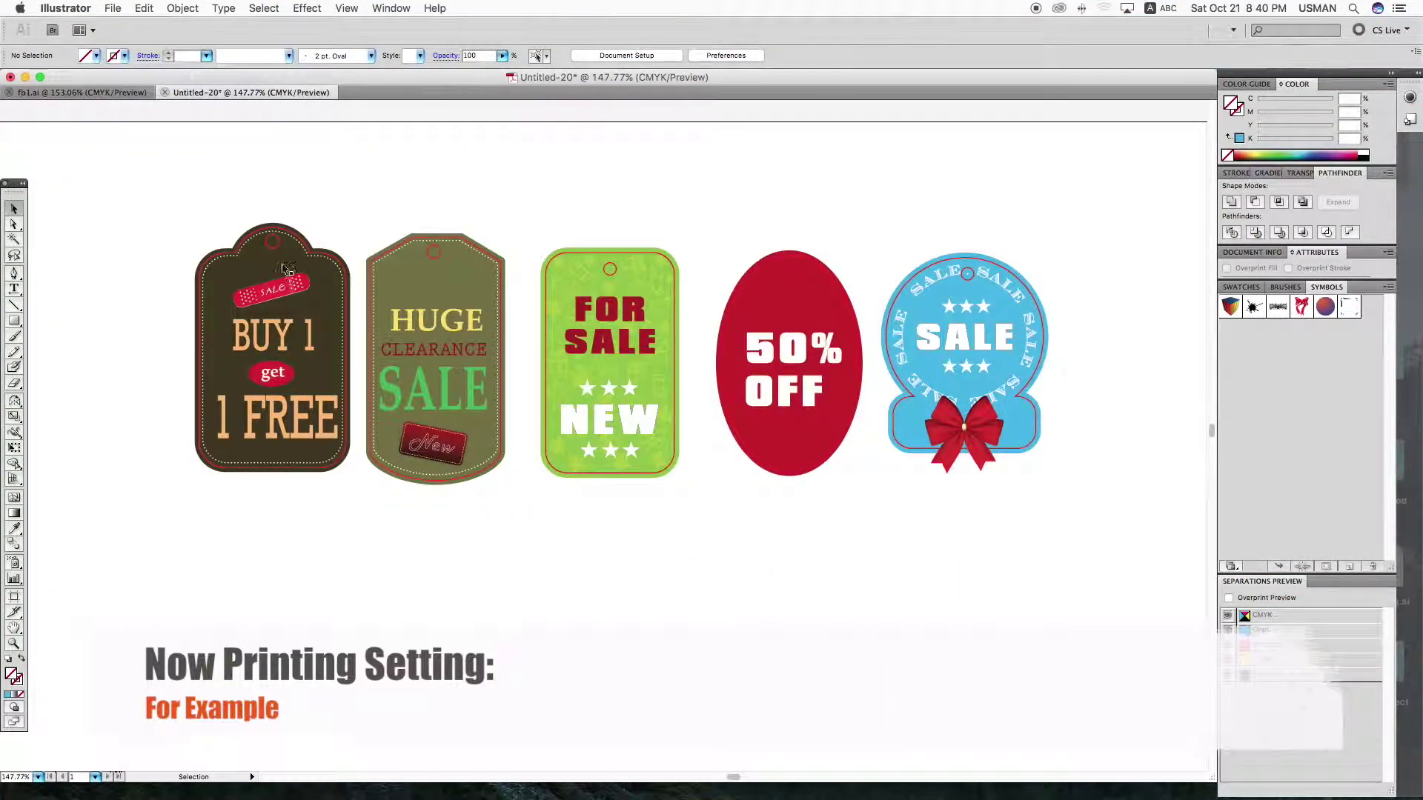
scroll(228, 195, down, 1)
drag(147, 163, 1005, 528)
drag(993, 388, 993, 661)
click(1117, 553)
Select all red dielines by their matching appearance, cut them and paste them back in place over both rows.
key(super+1)
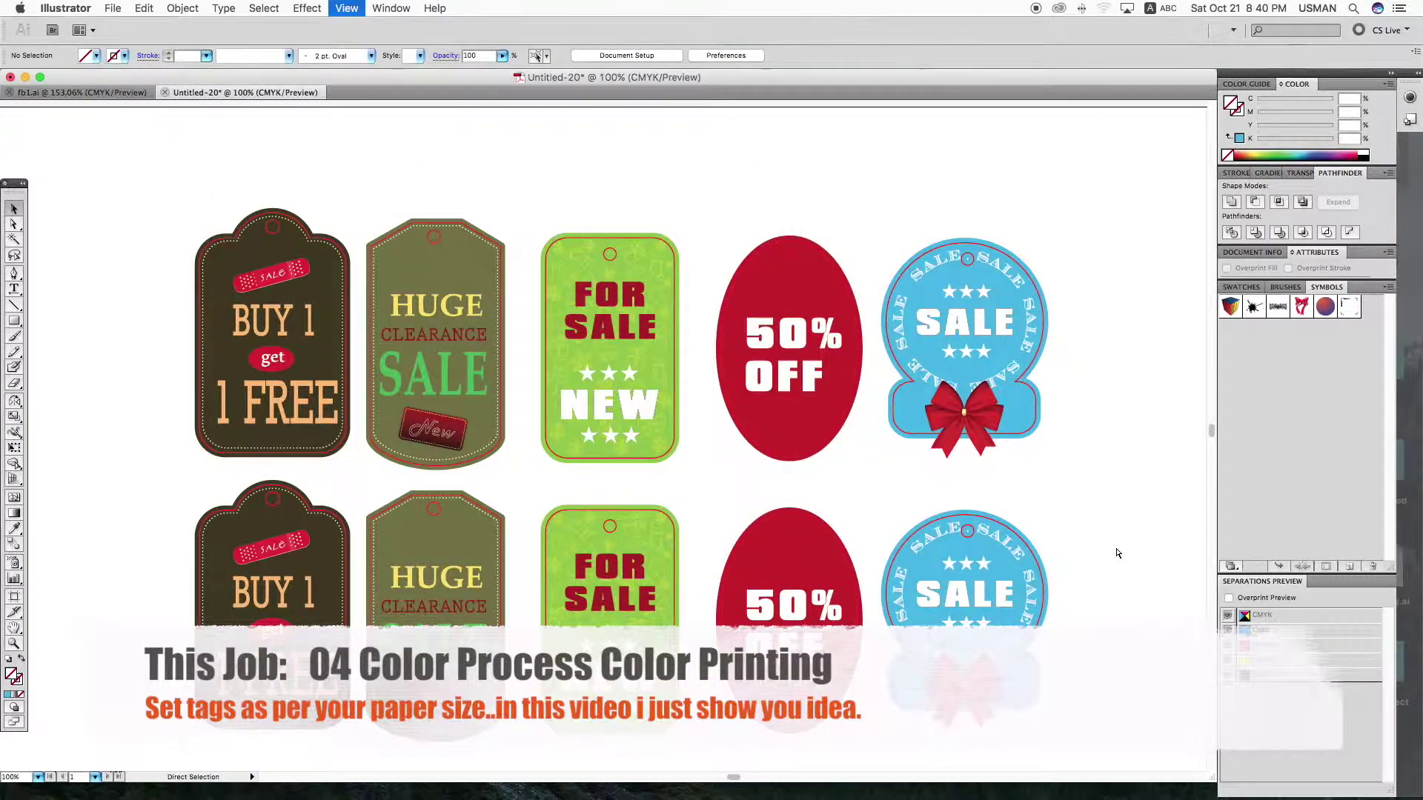
key(space)
drag(926, 455, 934, 442)
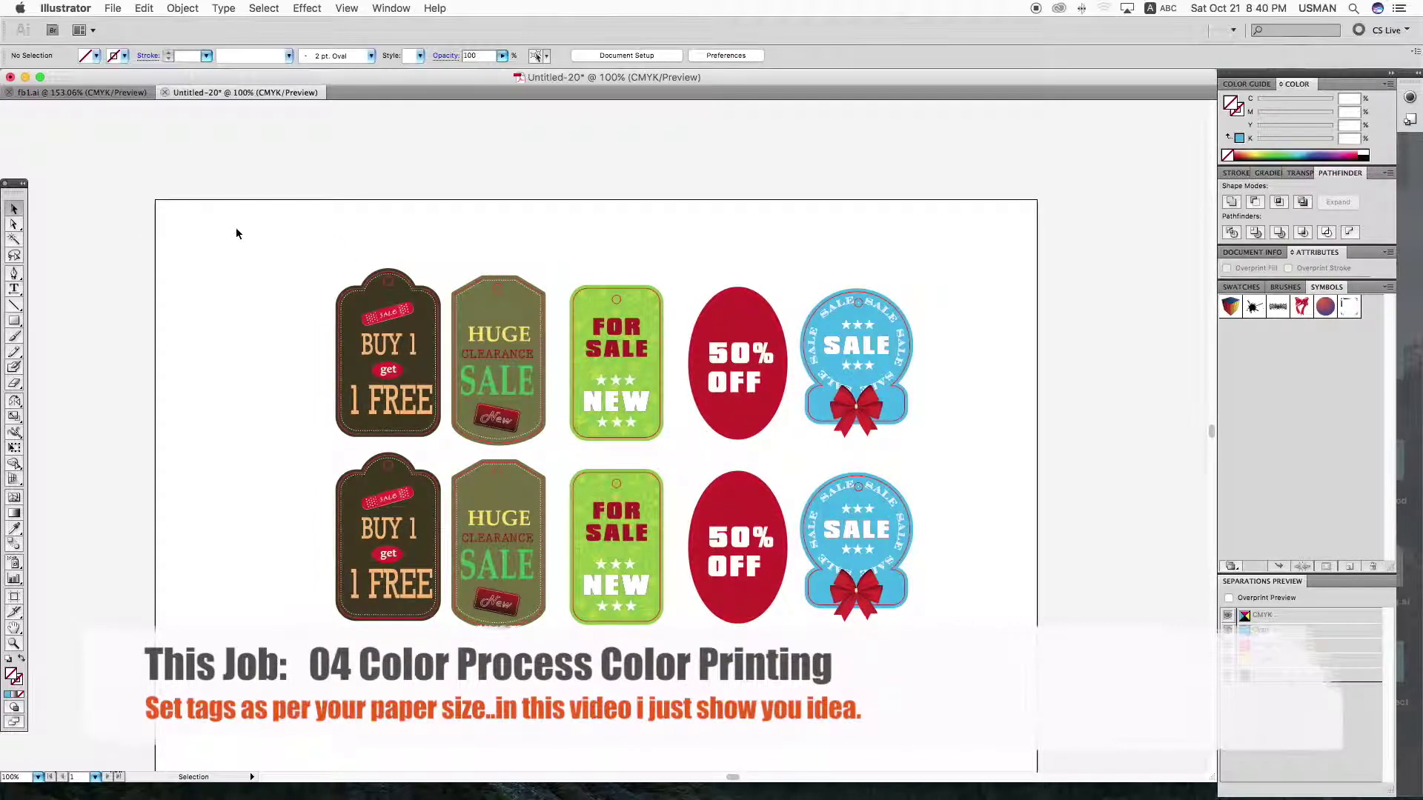
drag(247, 226, 248, 181)
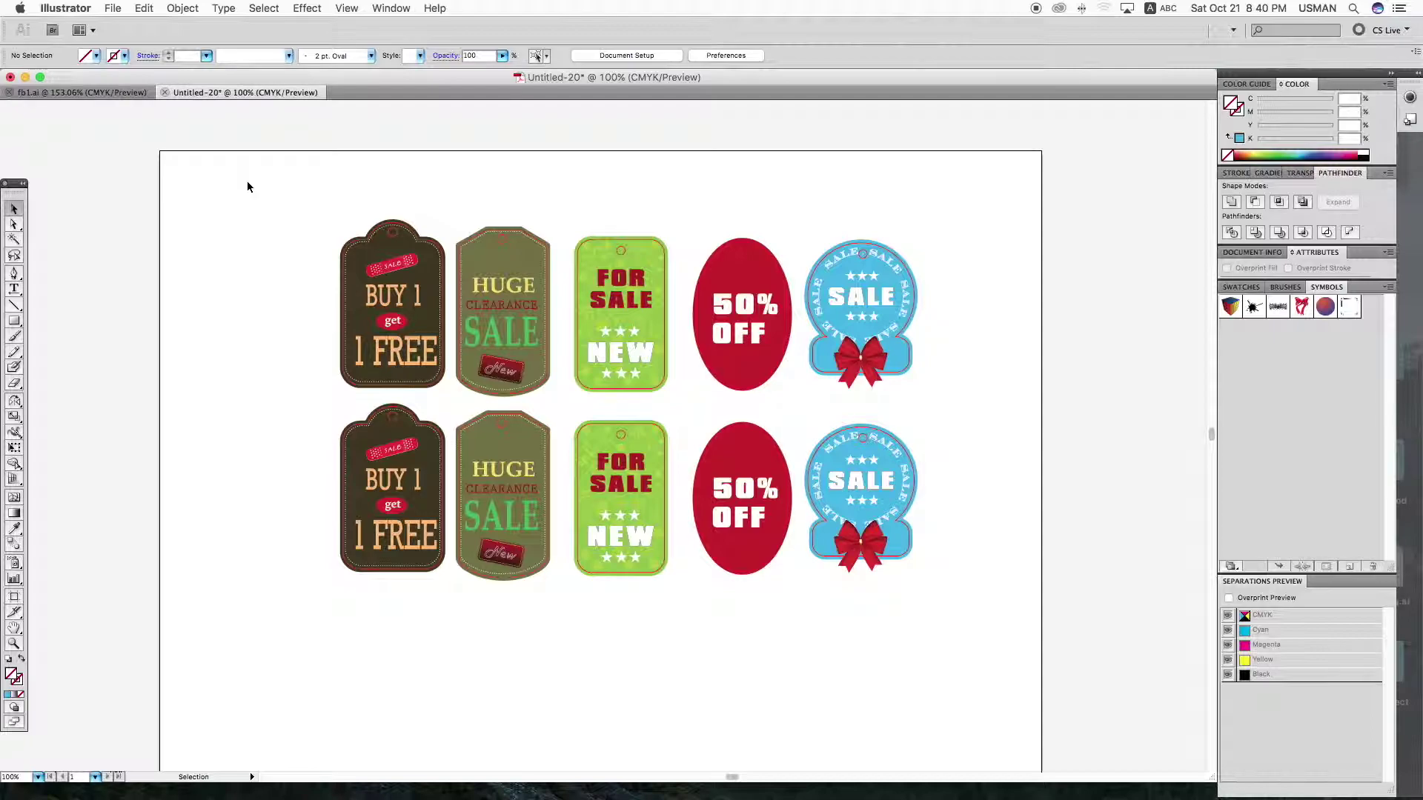
drag(244, 188, 236, 199)
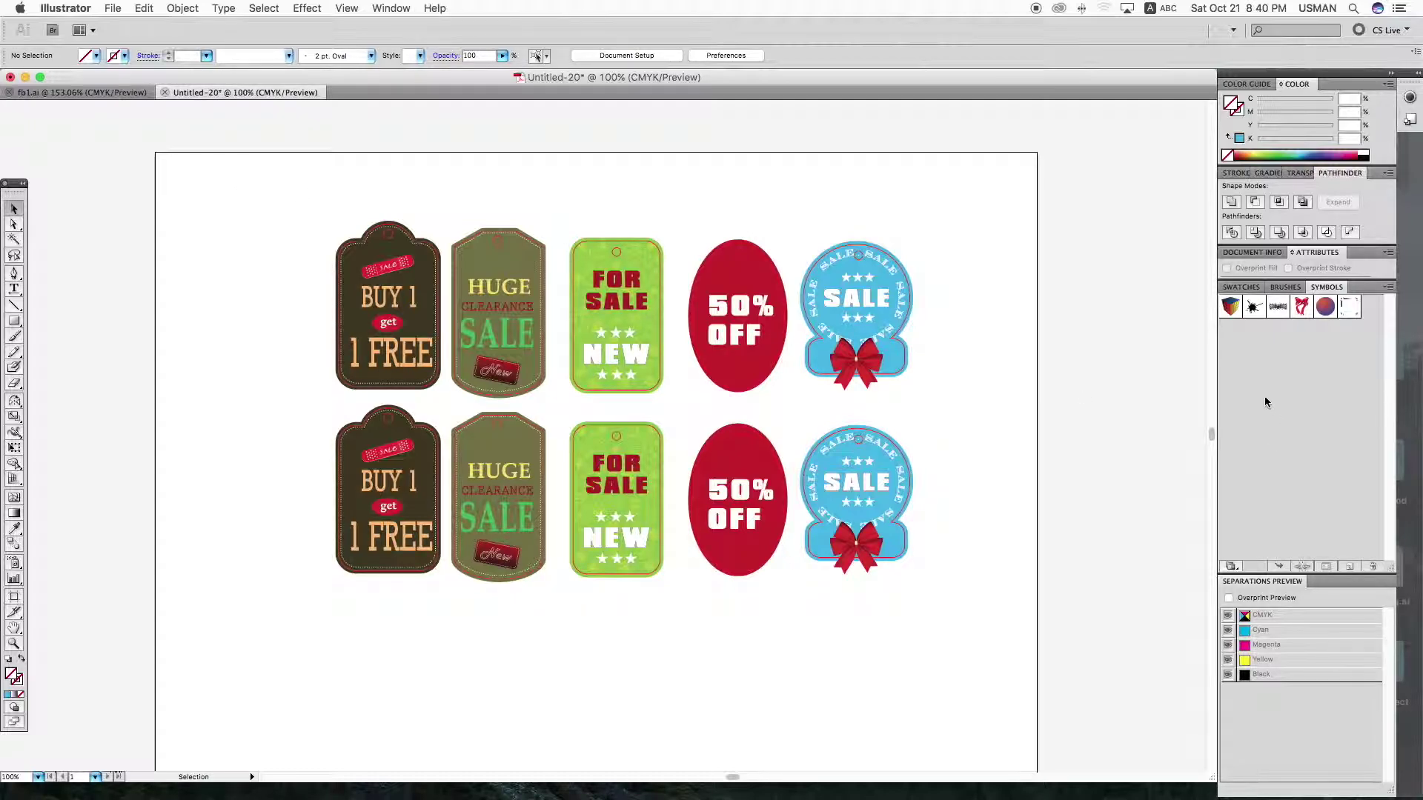
click(857, 245)
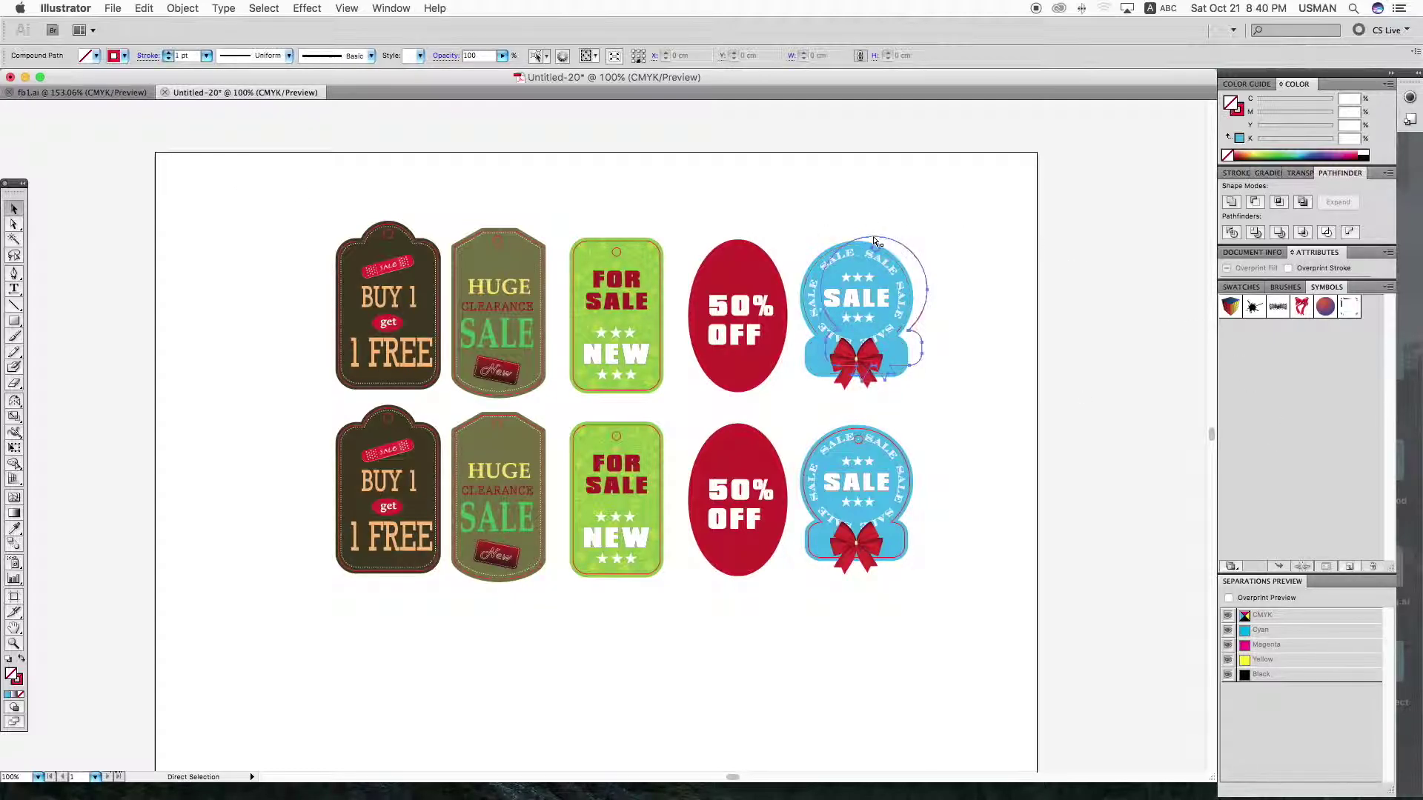
click(536, 57)
key(super+x)
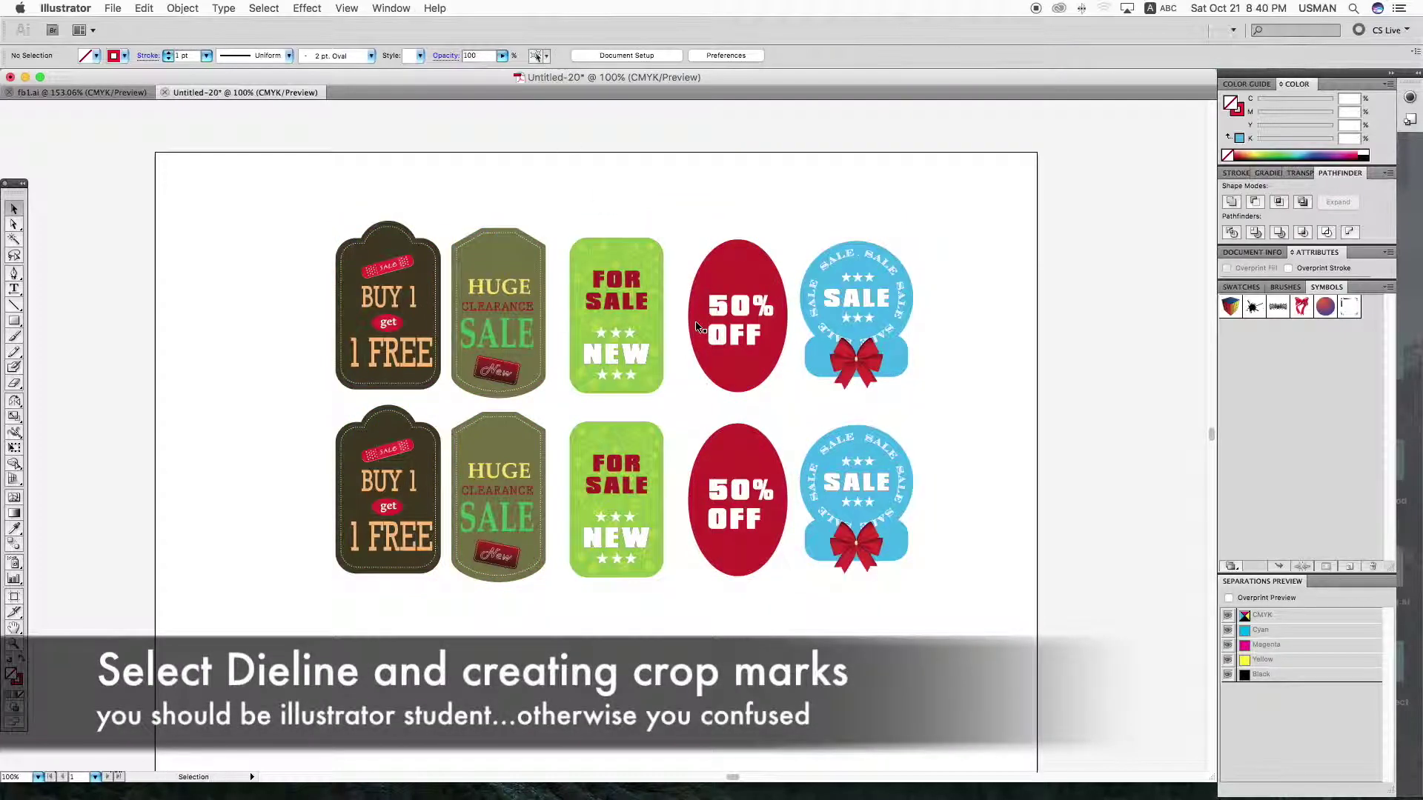
key(super+a)
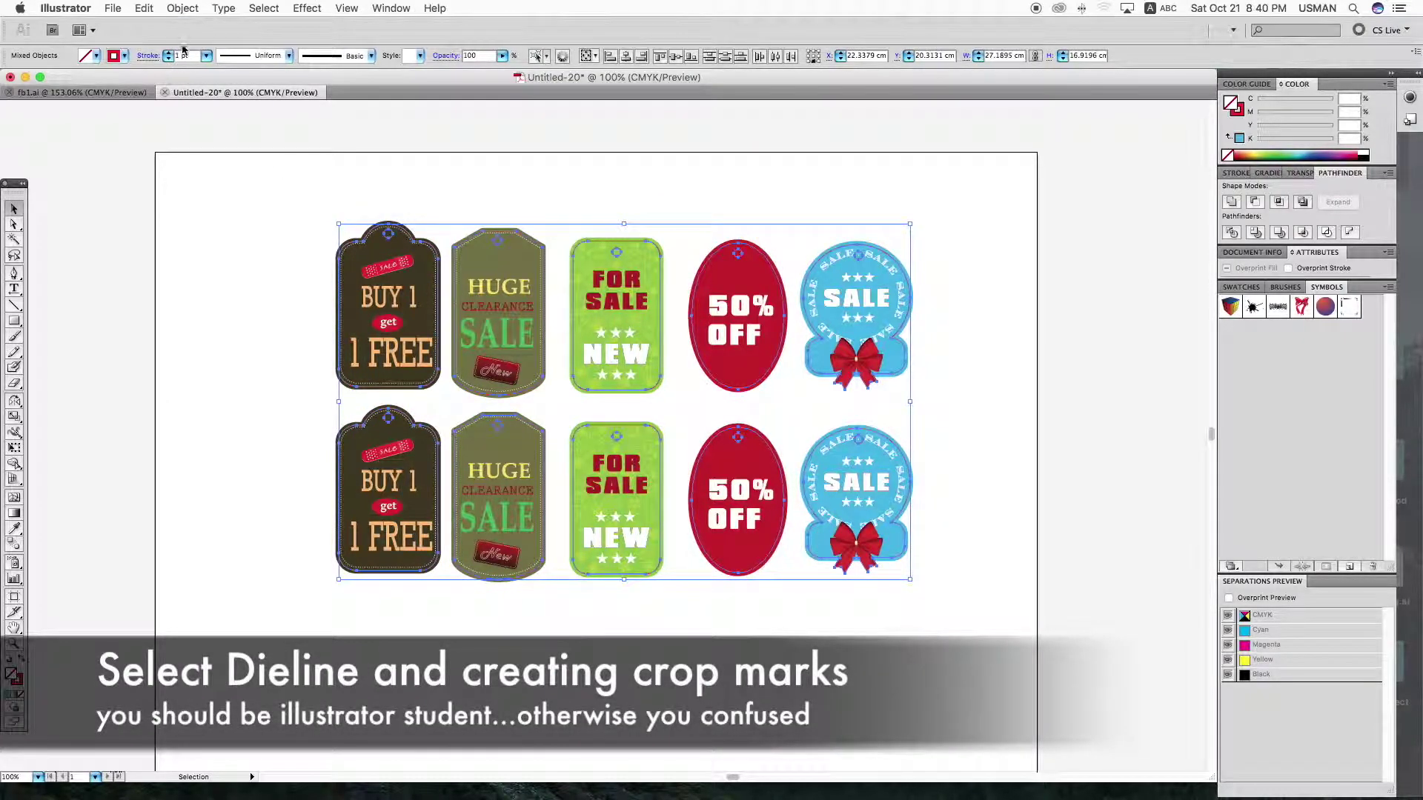
Create crop marks around the overall extent of the selected dielines.
click(182, 10)
click(199, 235)
click(202, 245)
drag(222, 147, 1045, 624)
click(923, 283)
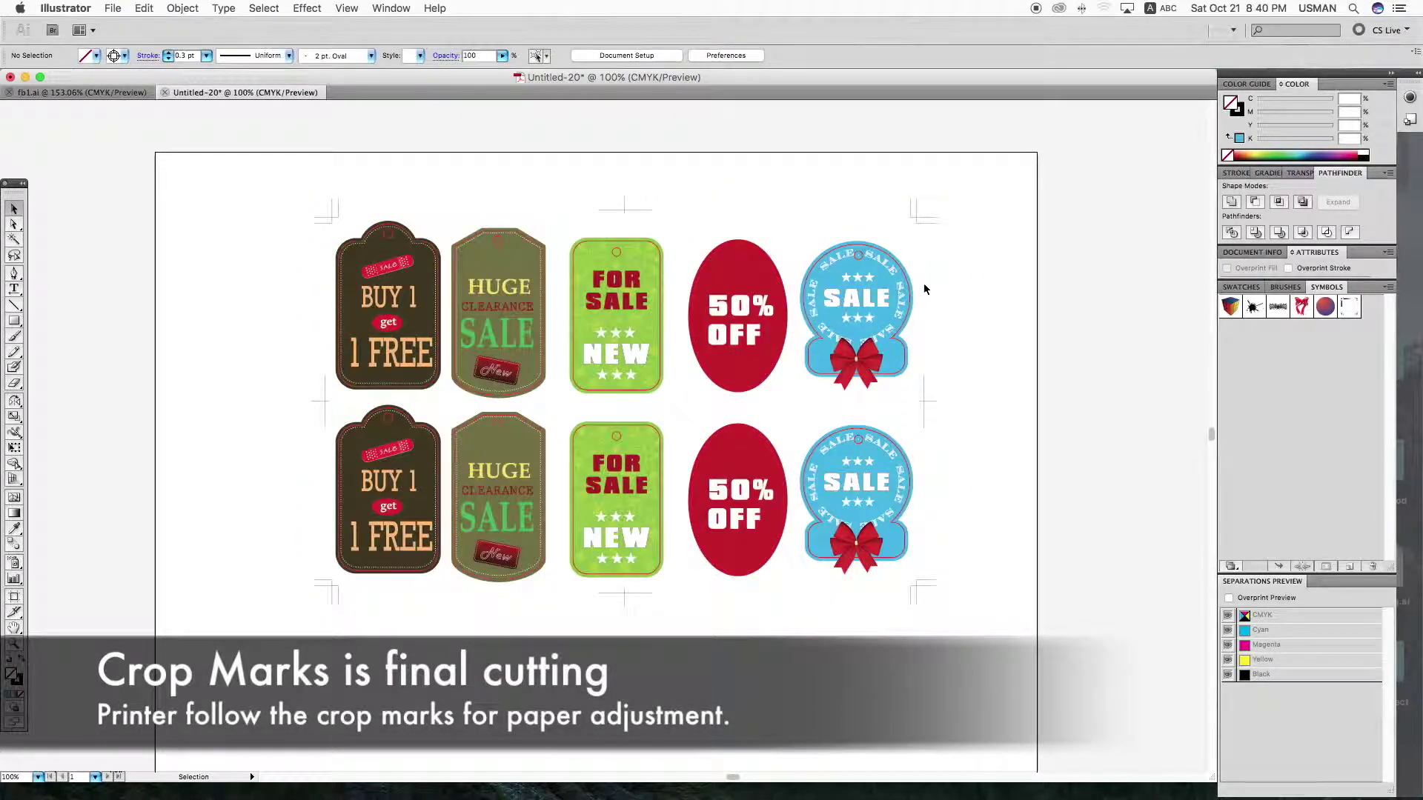
Select every red dieline across both rows of tags to check them, and clear the selection.
click(888, 256)
click(542, 57)
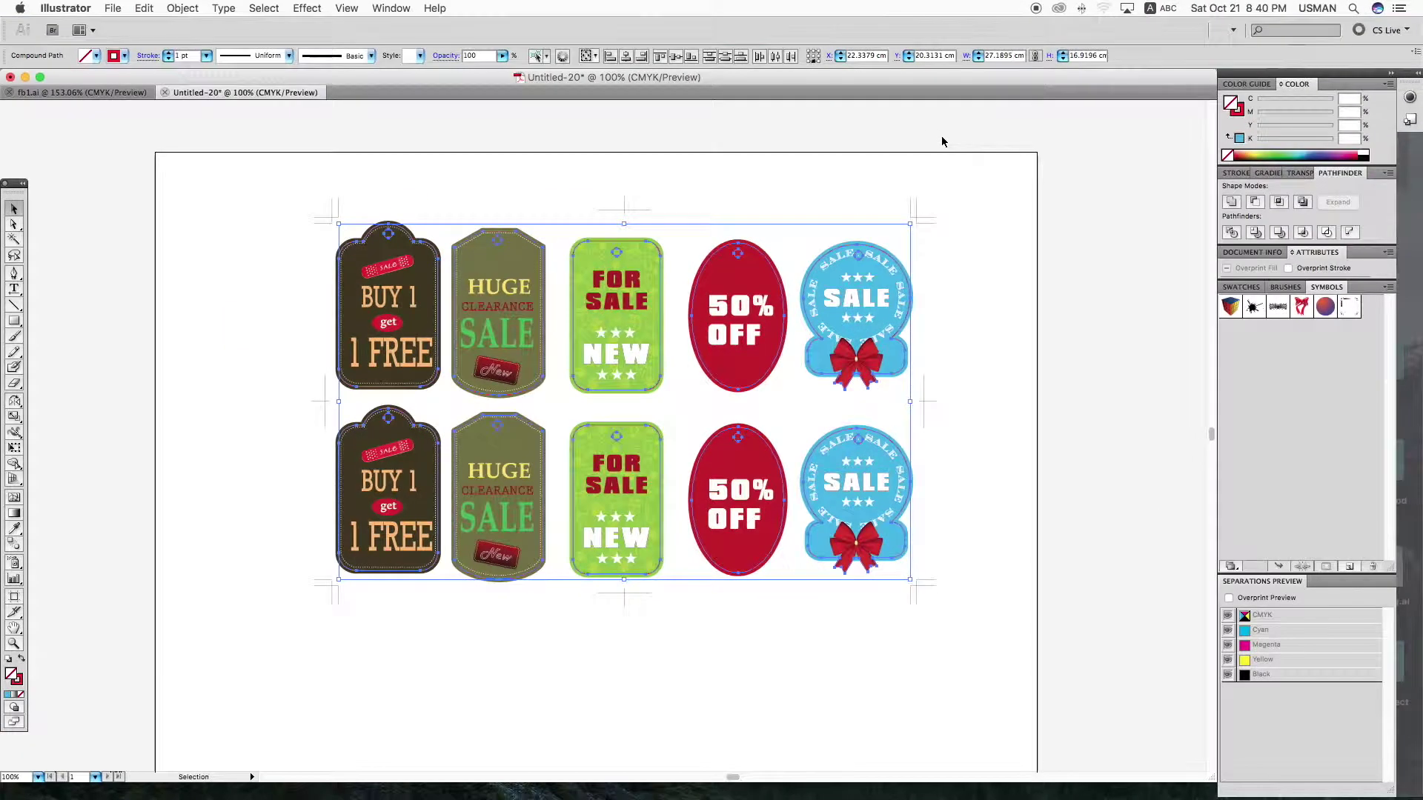
click(873, 154)
Duplicate both rows of tags together with their dielines and crop marks onto the empty area beside the artboard.
key(space)
drag(835, 202, 842, 189)
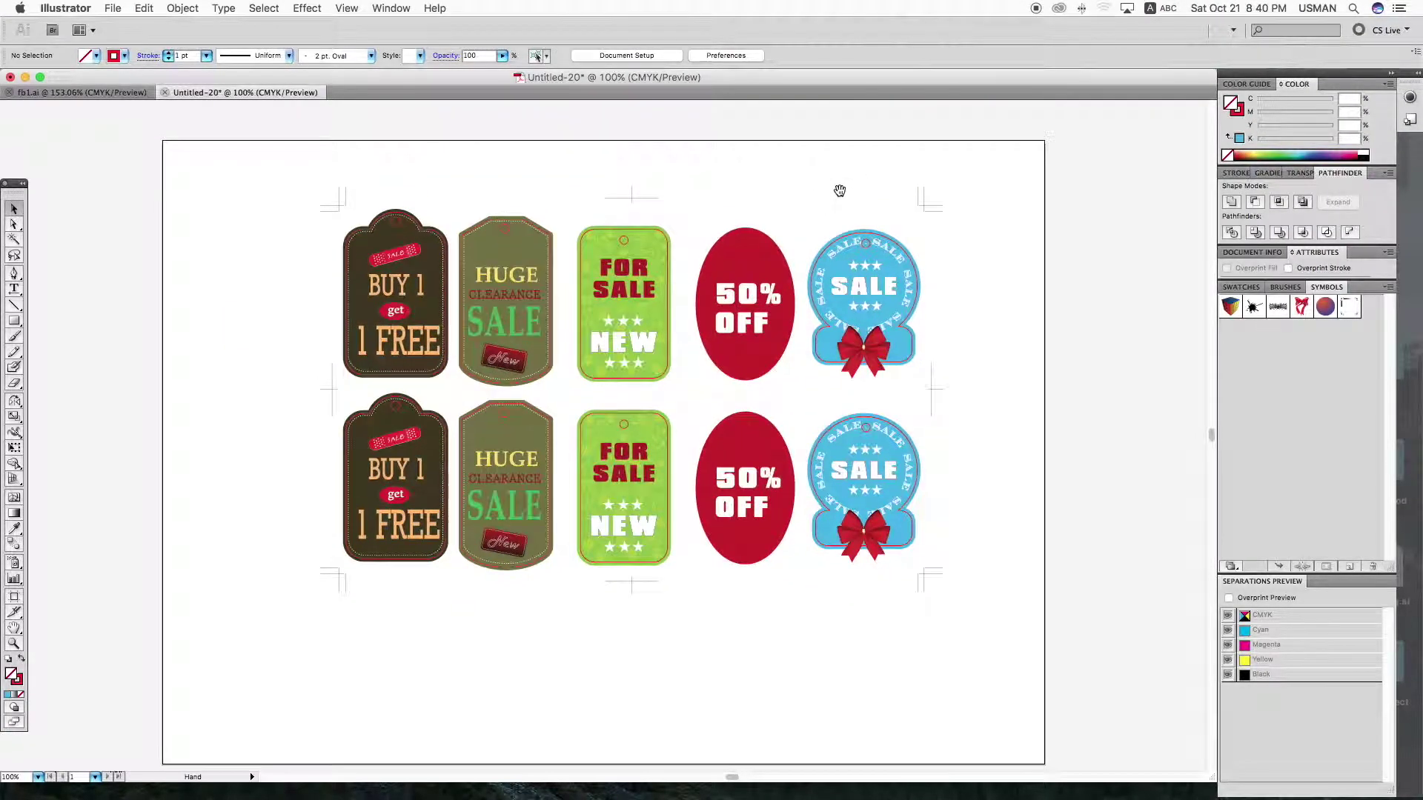
scroll(827, 213, right, 5)
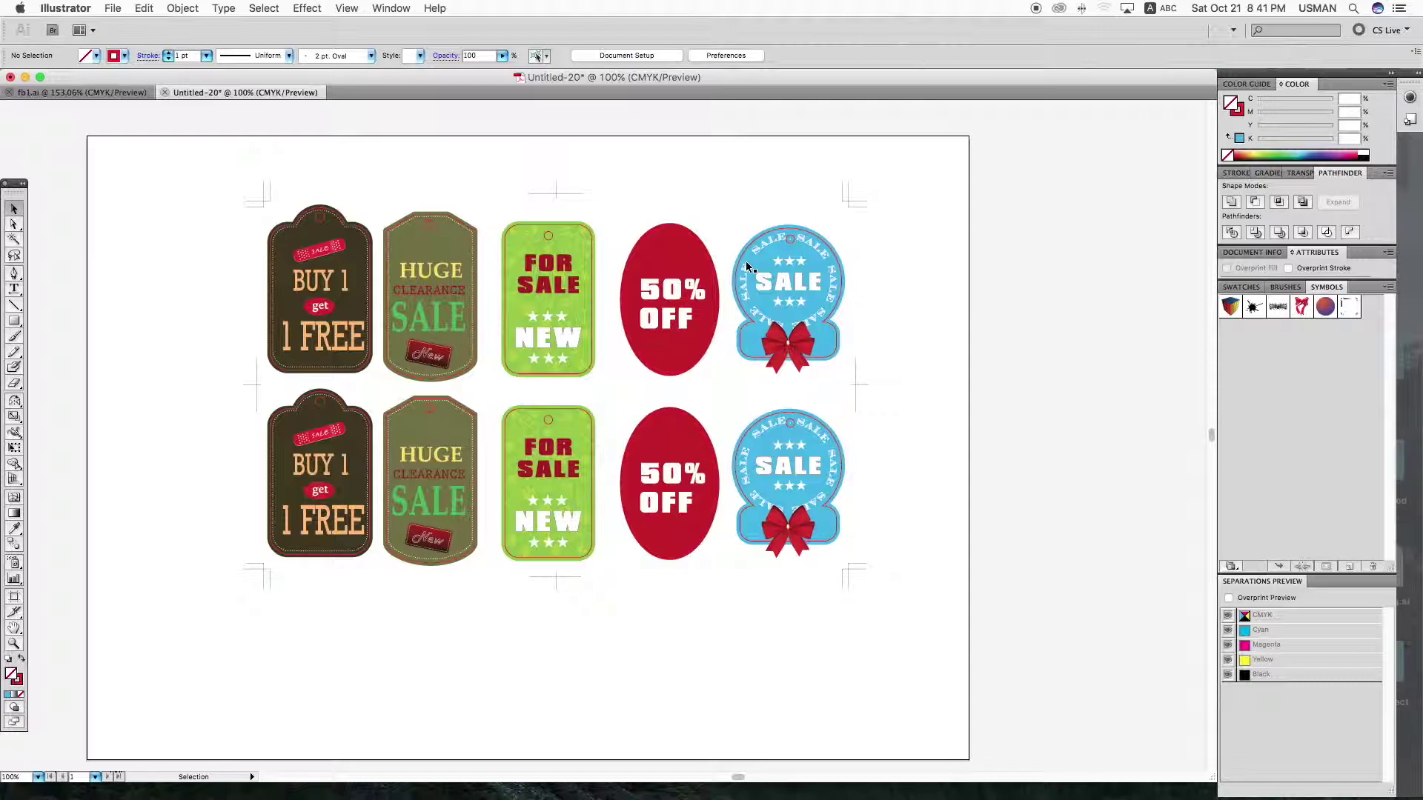
scroll(558, 294, right, 4)
drag(166, 160, 825, 613)
key(super+minus)
scroll(414, 394, right, 3)
drag(413, 394, 884, 371)
click(868, 201)
key(super+space)
drag(189, 166, 1259, 693)
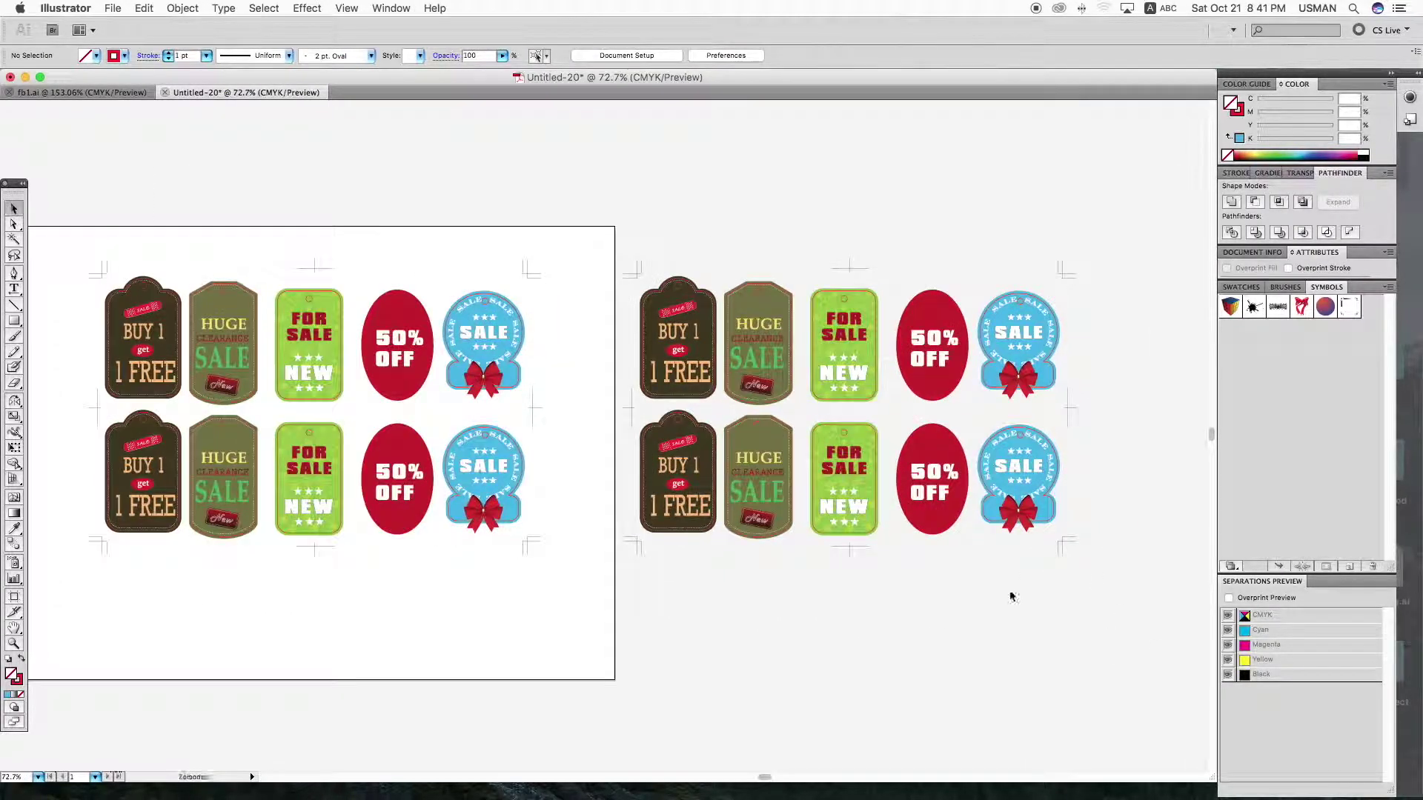
Lock the complete printing layout on the artboard, including its tags, dielines and crop marks.
key(a)
mouse_move(74, 231)
mouse_down()
mouse_move(454, 565)
mouse_move(552, 593)
mouse_up()
key(alt+super+2)
click(611, 246)
Delete the crop marks and all tag artwork from the duplicate beside the artboard, keeping only the red dielines.
click(639, 276)
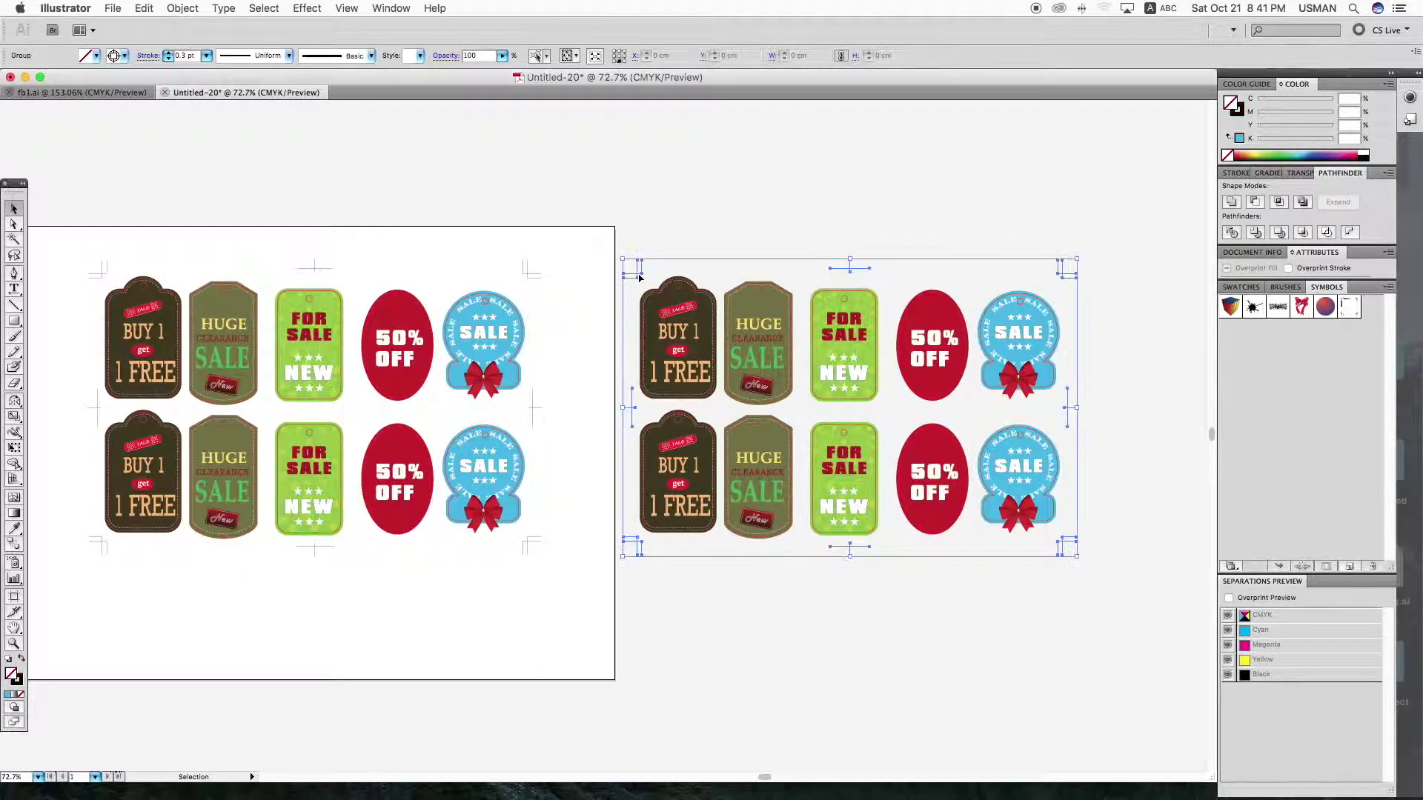
key(Delete)
click(672, 306)
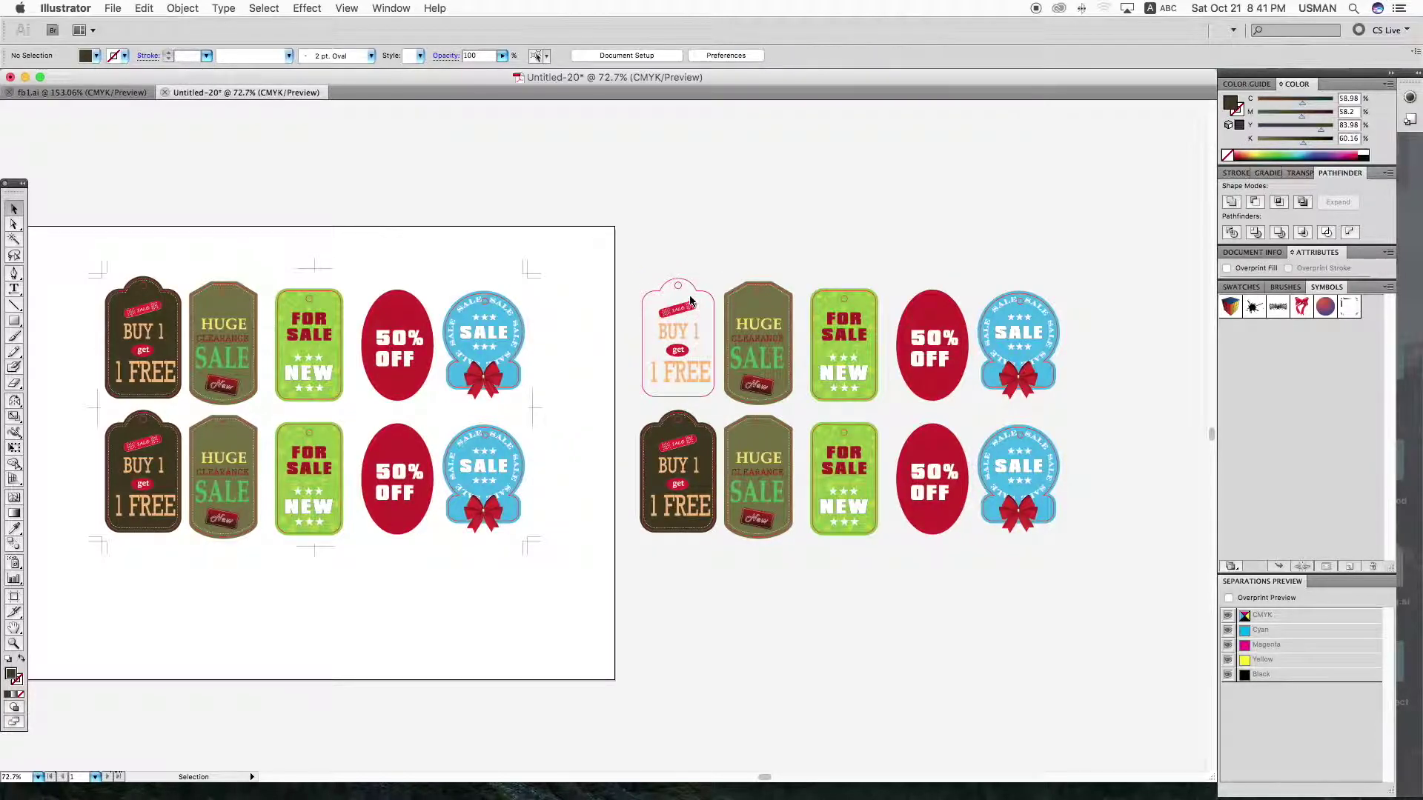
drag(626, 174, 1096, 606)
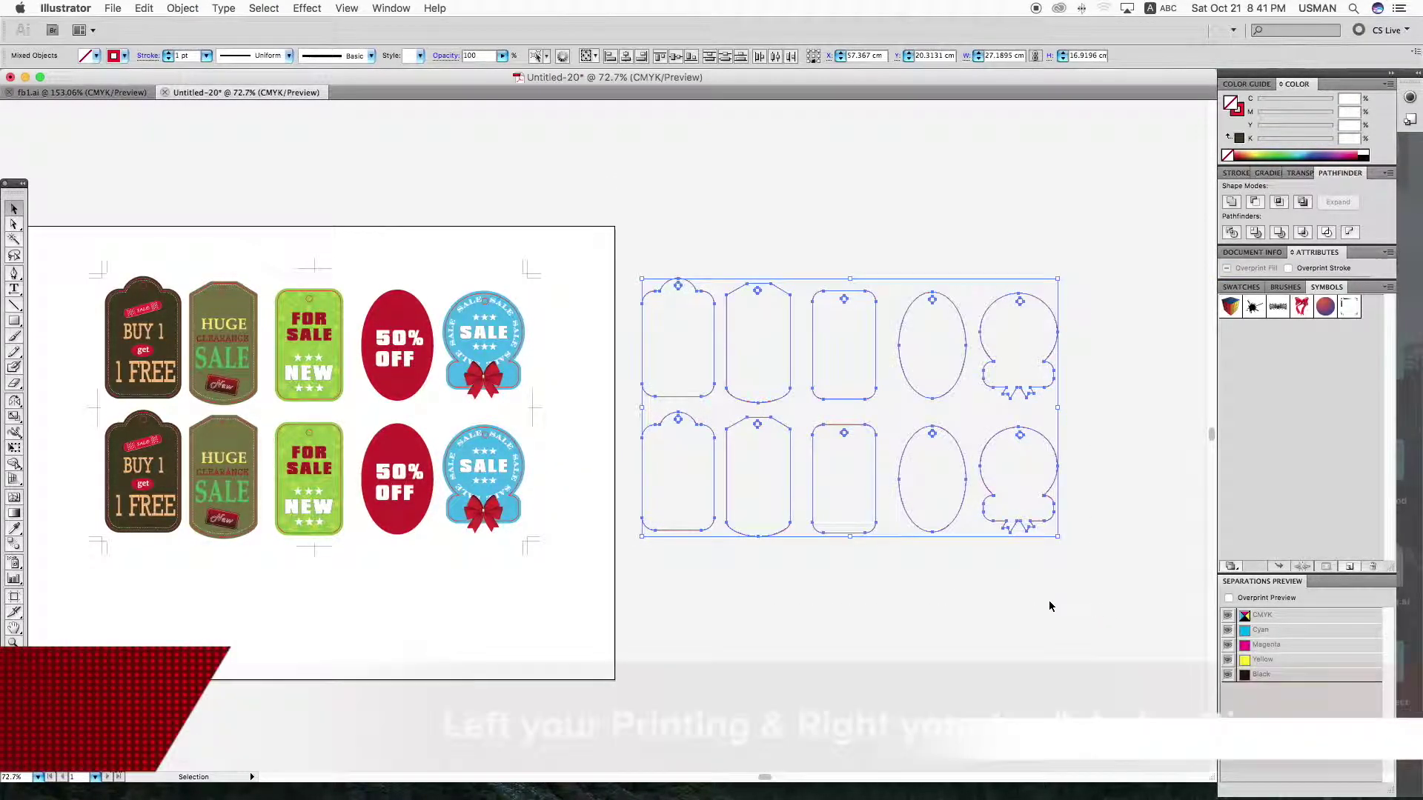
click(1023, 608)
drag(77, 181, 1128, 621)
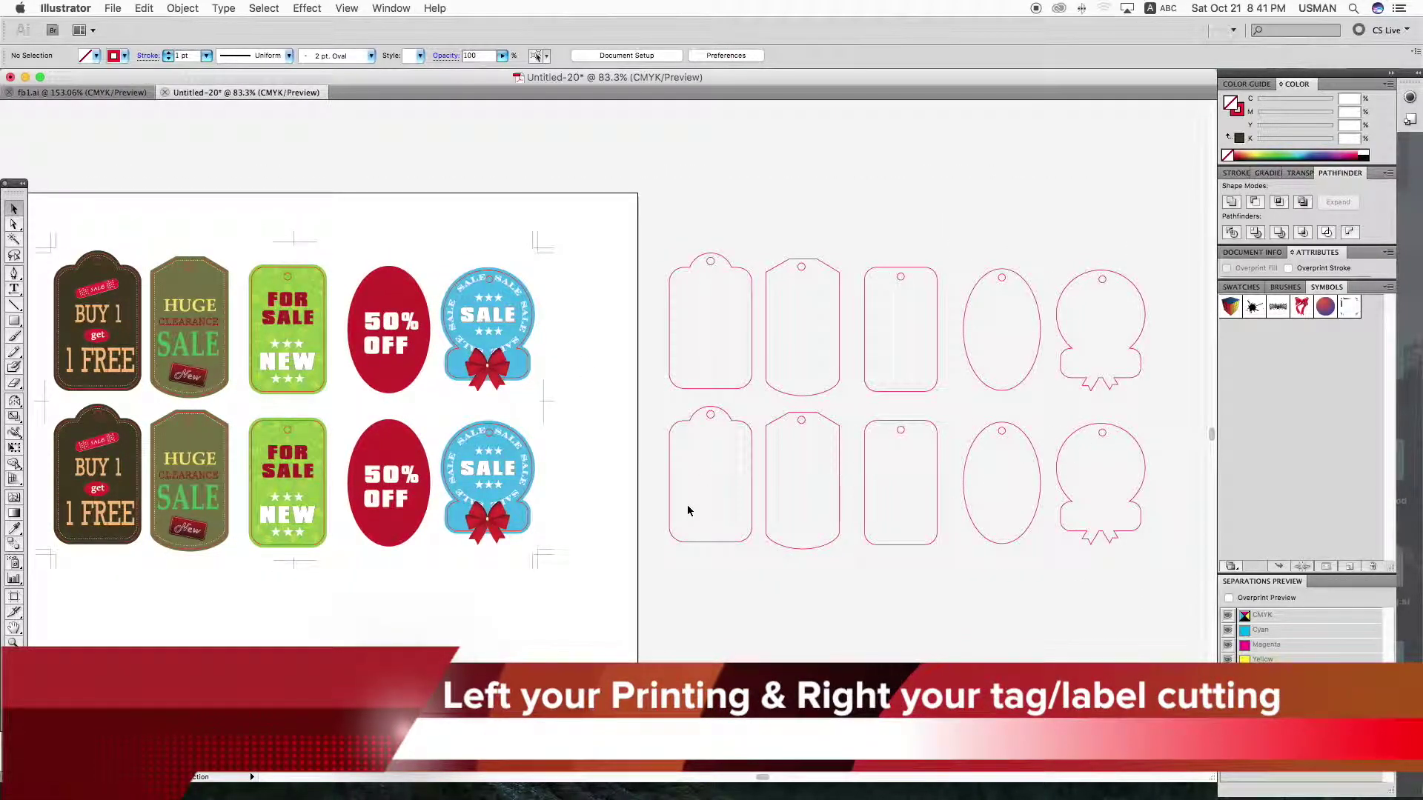
drag(665, 613, 670, 612)
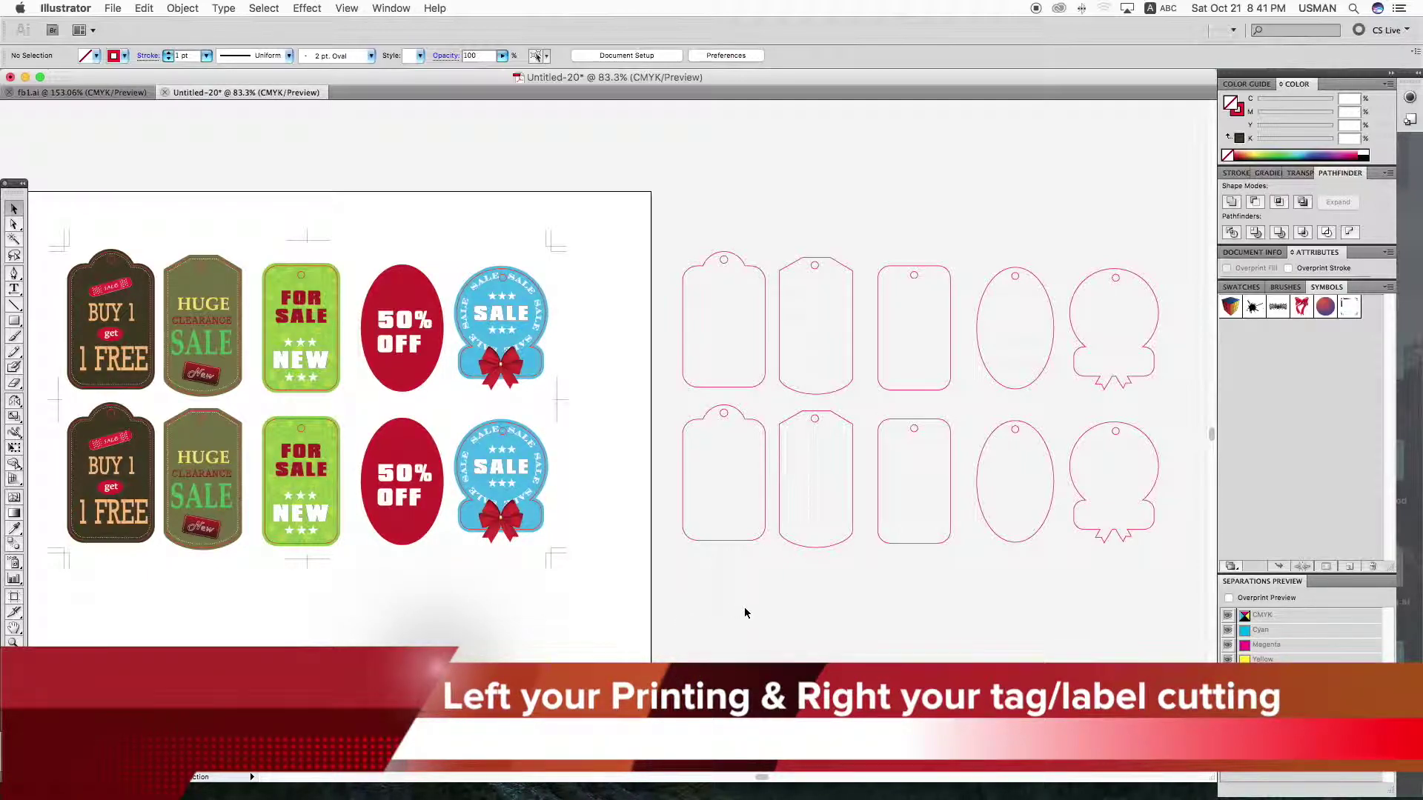
drag(746, 610, 722, 578)
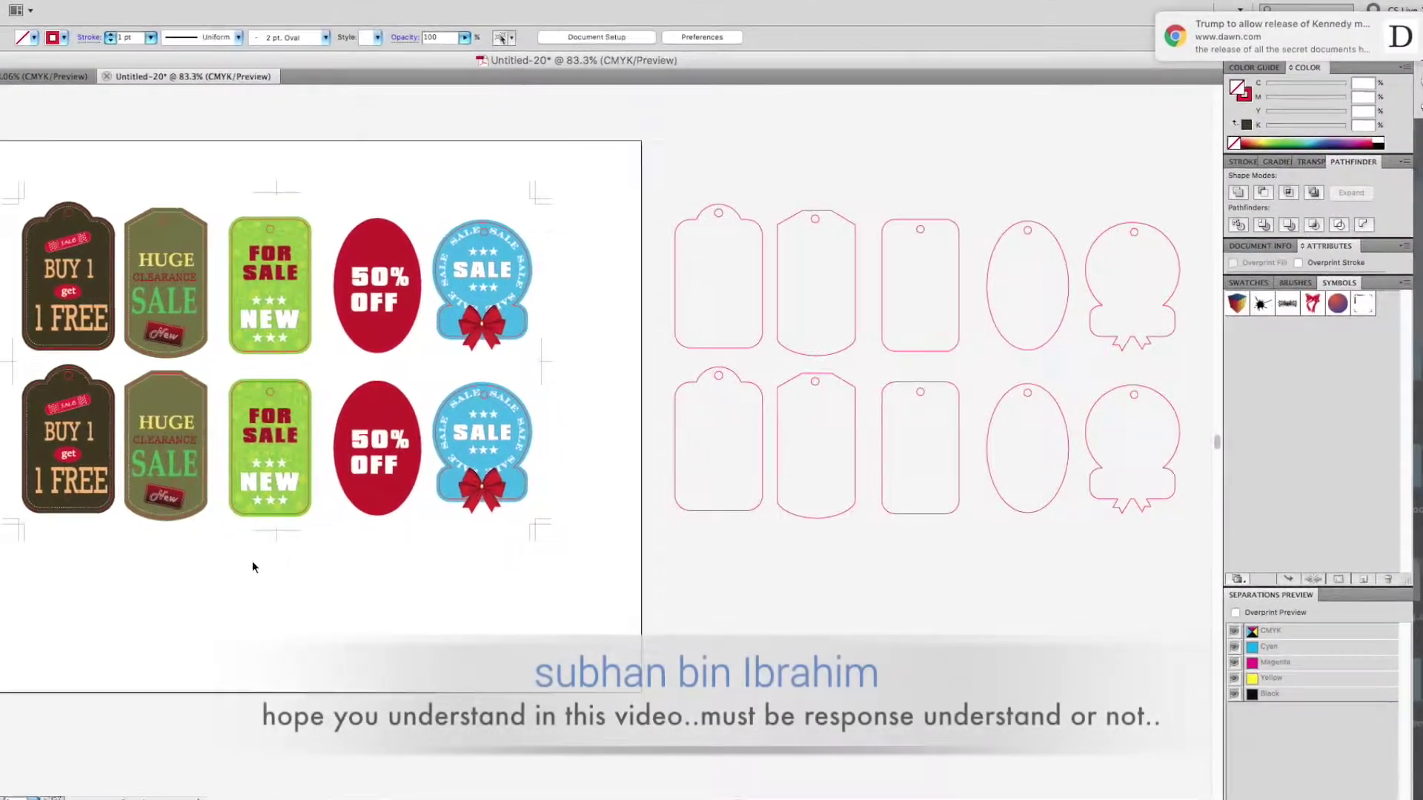